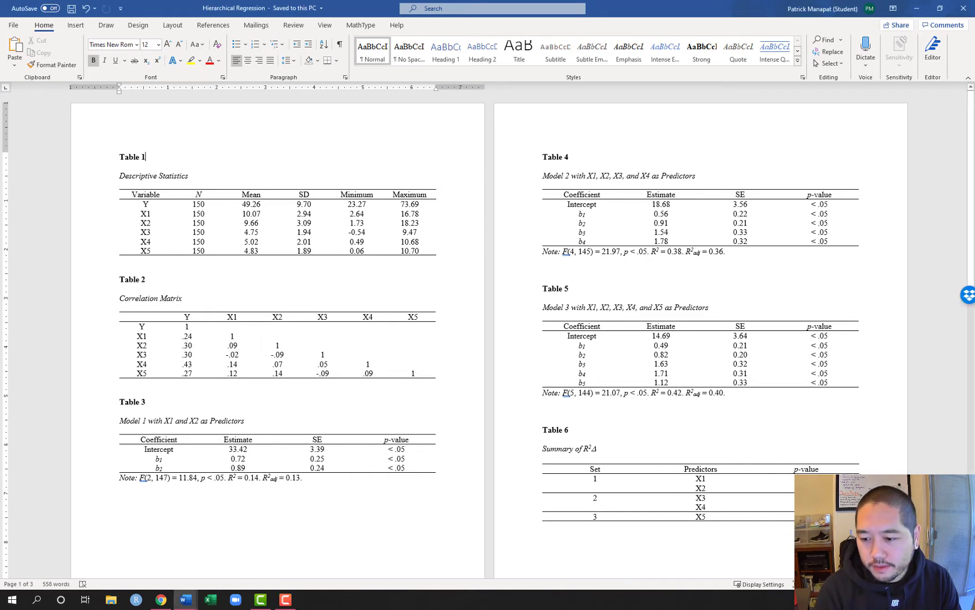
Skim the document from the descriptive statistics table through the Example Write-Up, and return to the beginning.
{"action": "scroll", "coordinate": [488, 338], "scroll_direction": "up", "scroll_amount": 4}
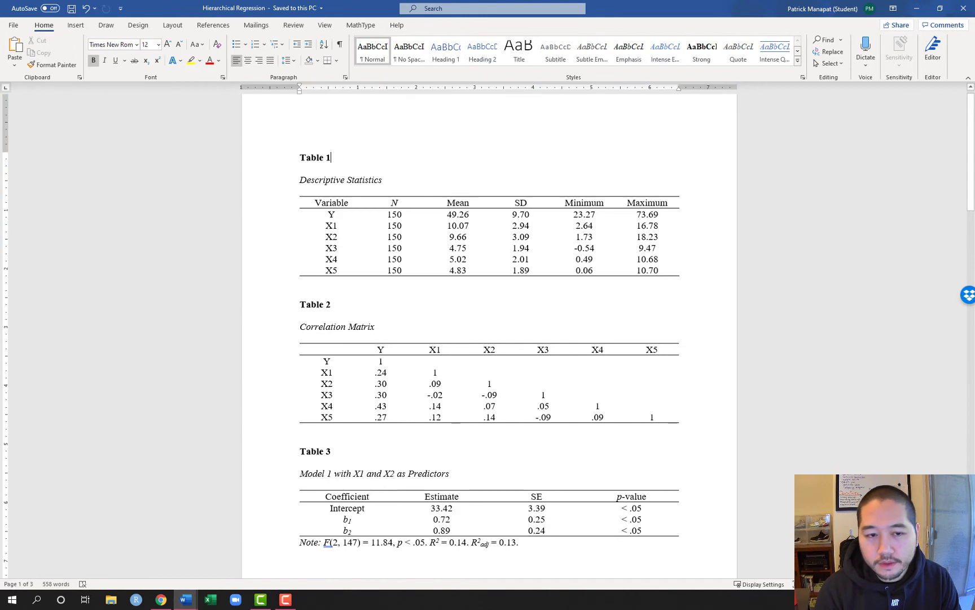
{"action": "scroll", "coordinate": [489, 338], "scroll_direction": "down", "scroll_amount": 15}
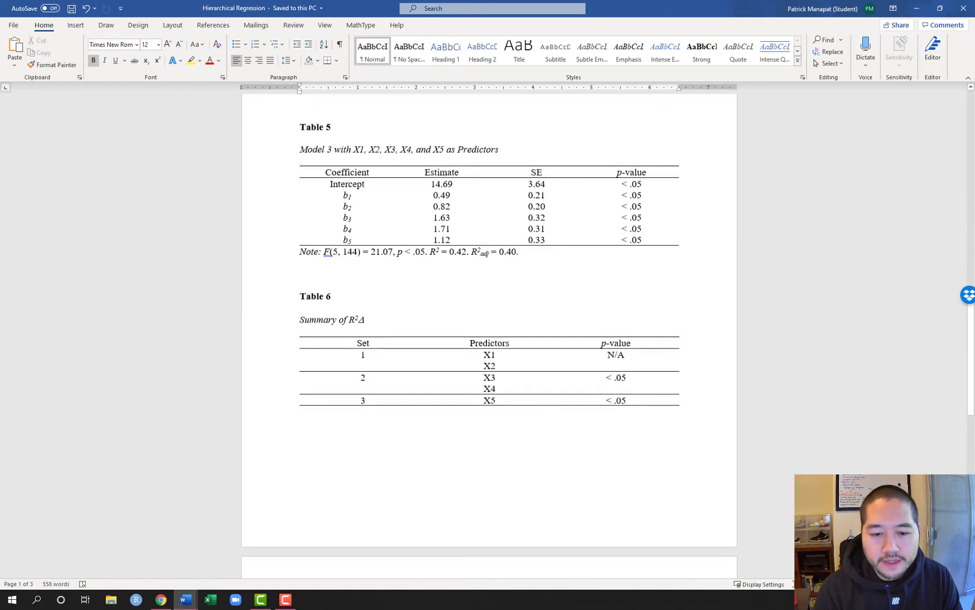
{"action": "scroll", "coordinate": [490, 338], "scroll_direction": "down", "scroll_amount": 10}
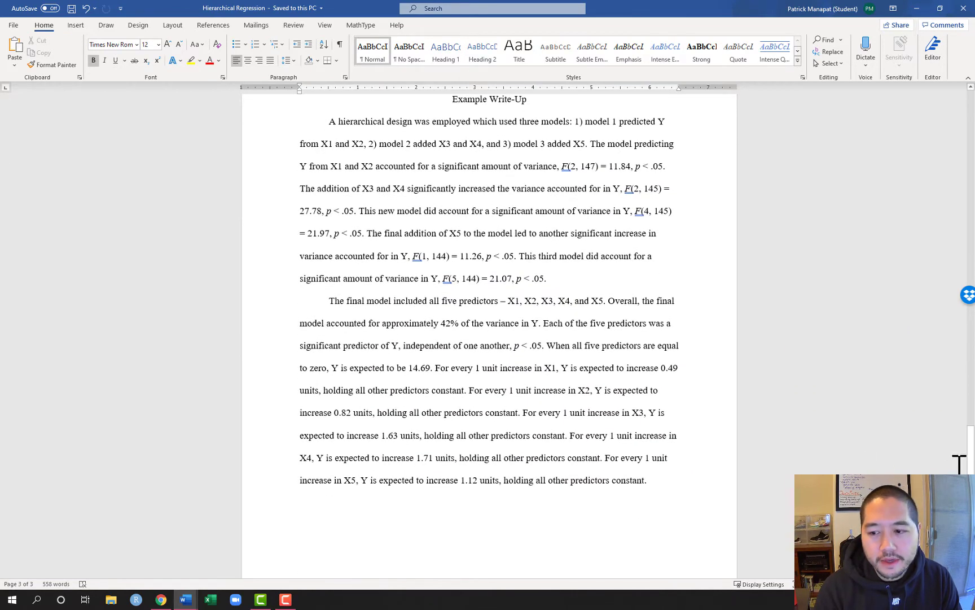
{"action": "left_click_drag", "start_coordinate": [970, 466], "coordinate": [942, 117]}
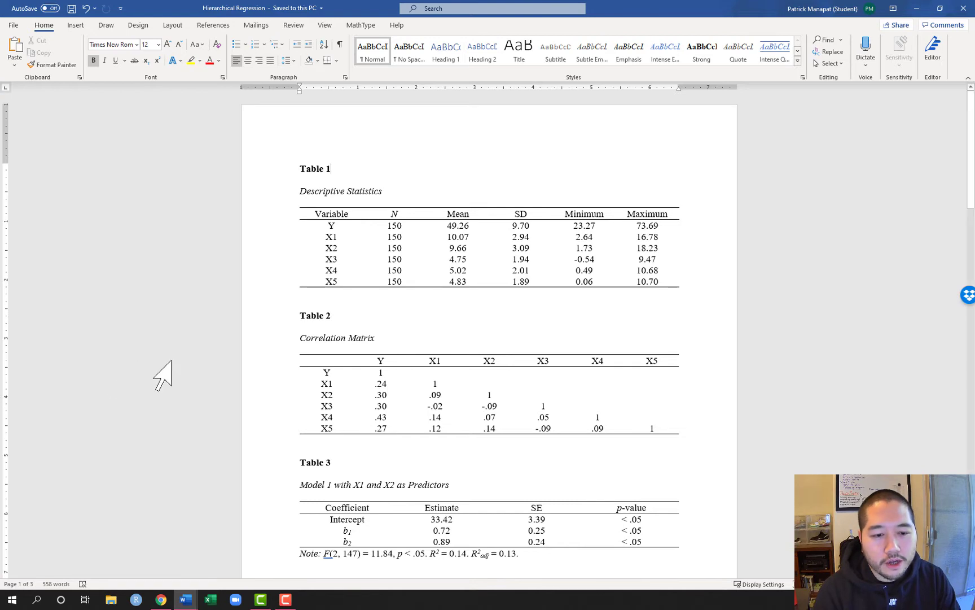
Compare the coefficient tables of Models 1, 2 and 3 (Tables 3 to 5), and return to Table 1.
{"action": "scroll", "coordinate": [163, 375], "scroll_direction": "down", "scroll_amount": 1}
{"action": "scroll", "coordinate": [163, 374], "scroll_direction": "down", "scroll_amount": 6}
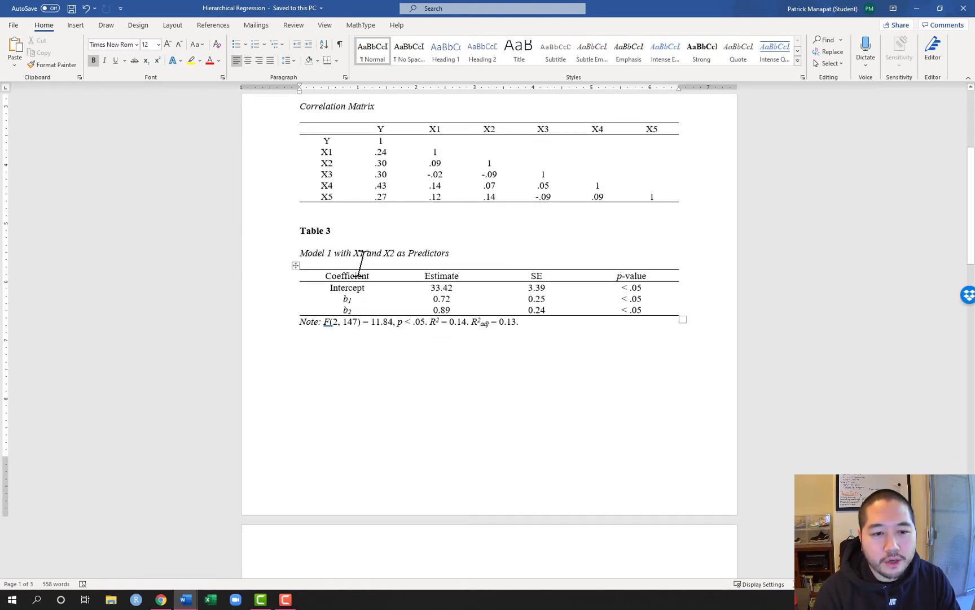
{"action": "scroll", "coordinate": [336, 425], "scroll_direction": "down", "scroll_amount": 8}
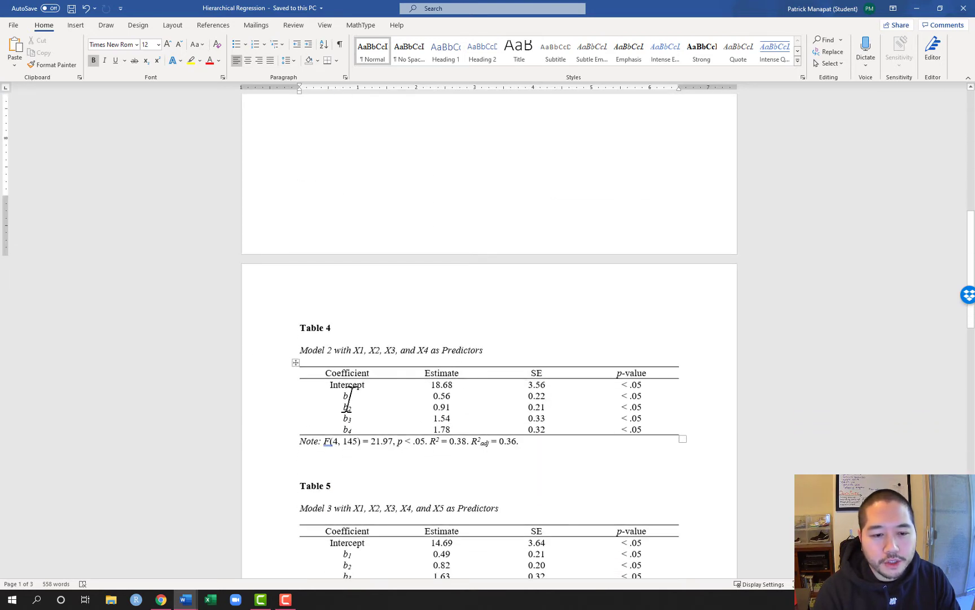
{"action": "scroll", "coordinate": [345, 402], "scroll_direction": "down", "scroll_amount": 2}
{"action": "scroll", "coordinate": [348, 400], "scroll_direction": "down", "scroll_amount": 4}
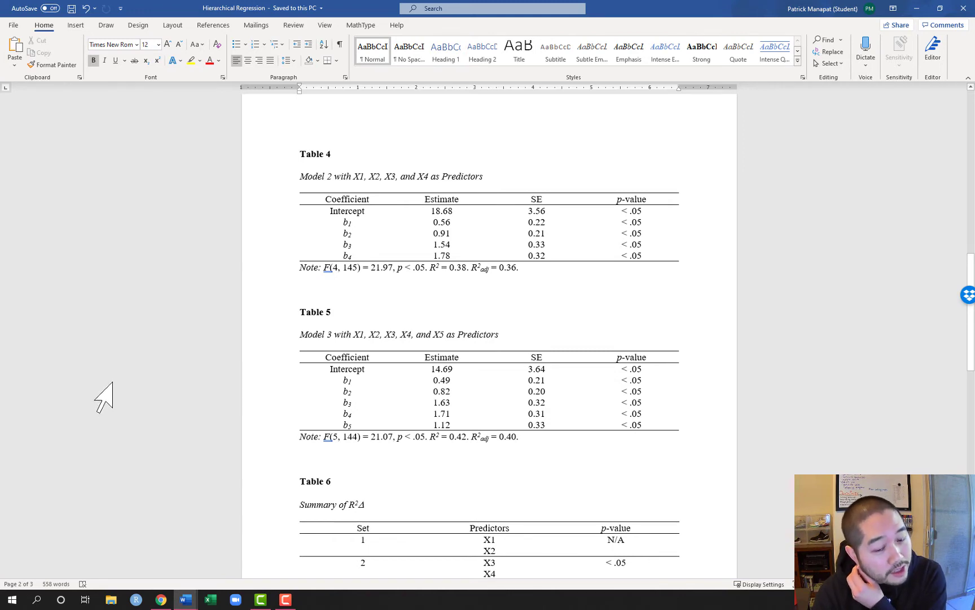
{"action": "scroll", "coordinate": [331, 266], "scroll_direction": "up", "scroll_amount": 6}
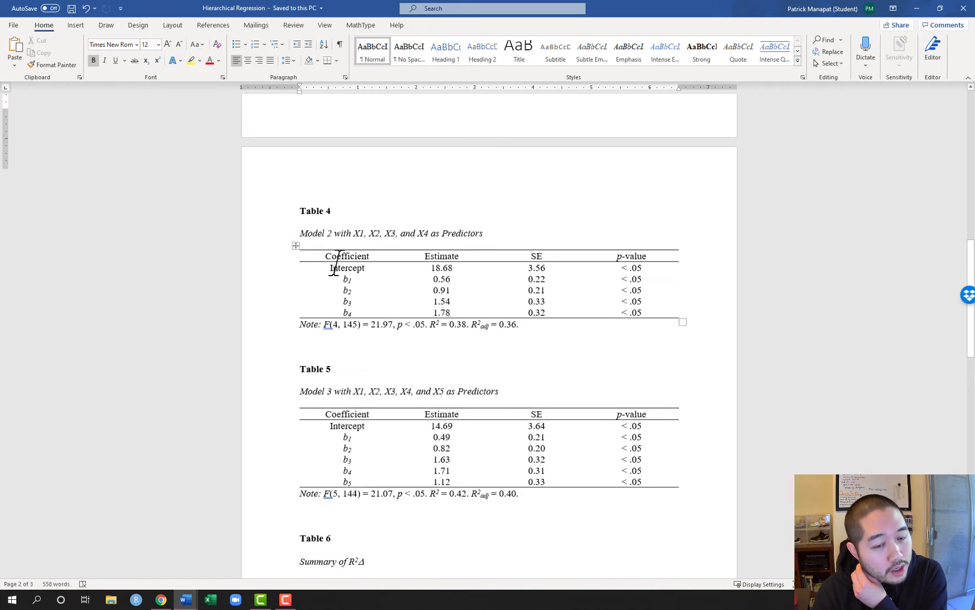
{"action": "scroll", "coordinate": [326, 275], "scroll_direction": "up", "scroll_amount": 1}
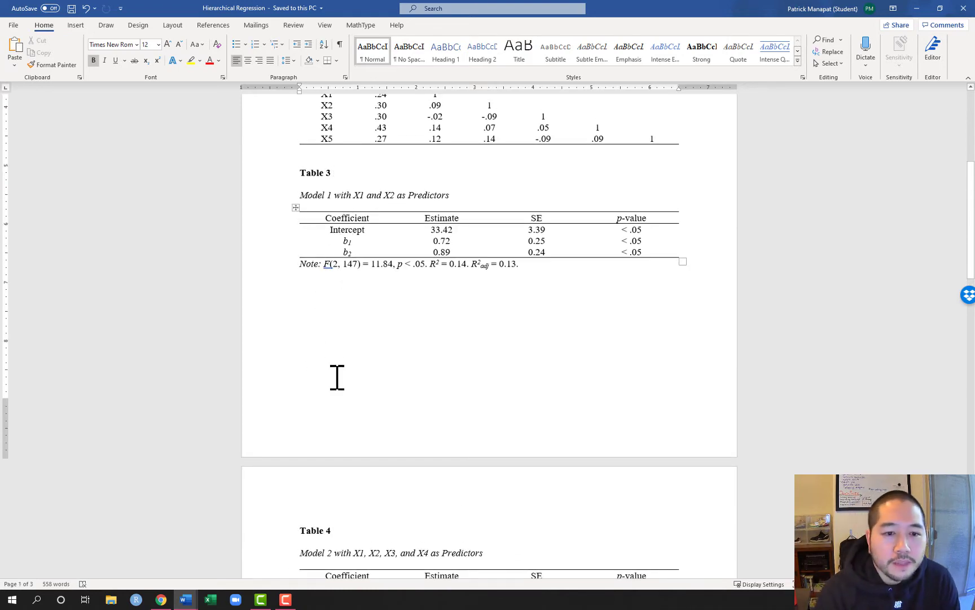
{"action": "scroll", "coordinate": [334, 376], "scroll_direction": "down", "scroll_amount": 2}
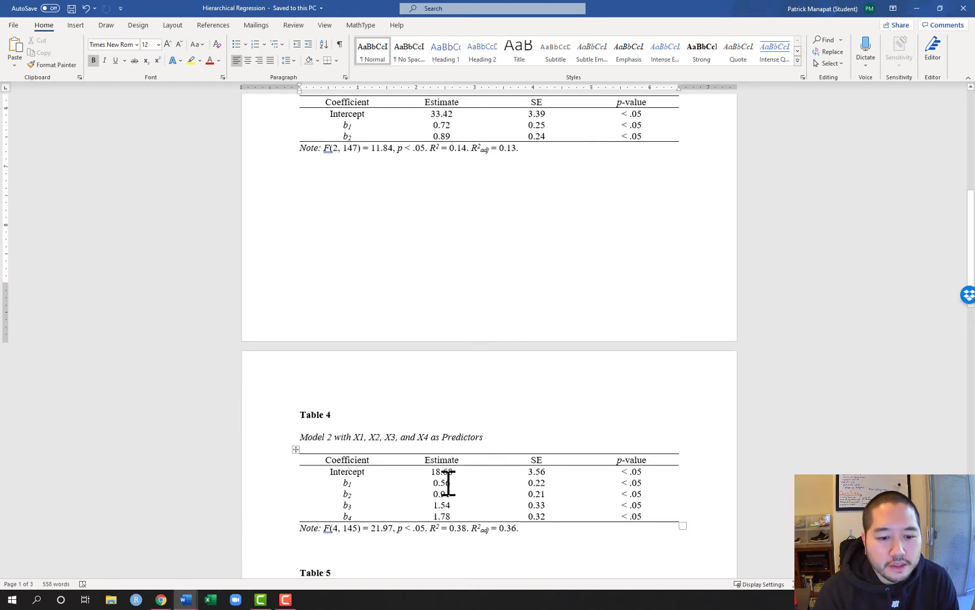
{"action": "scroll", "coordinate": [463, 482], "scroll_direction": "down", "scroll_amount": 2}
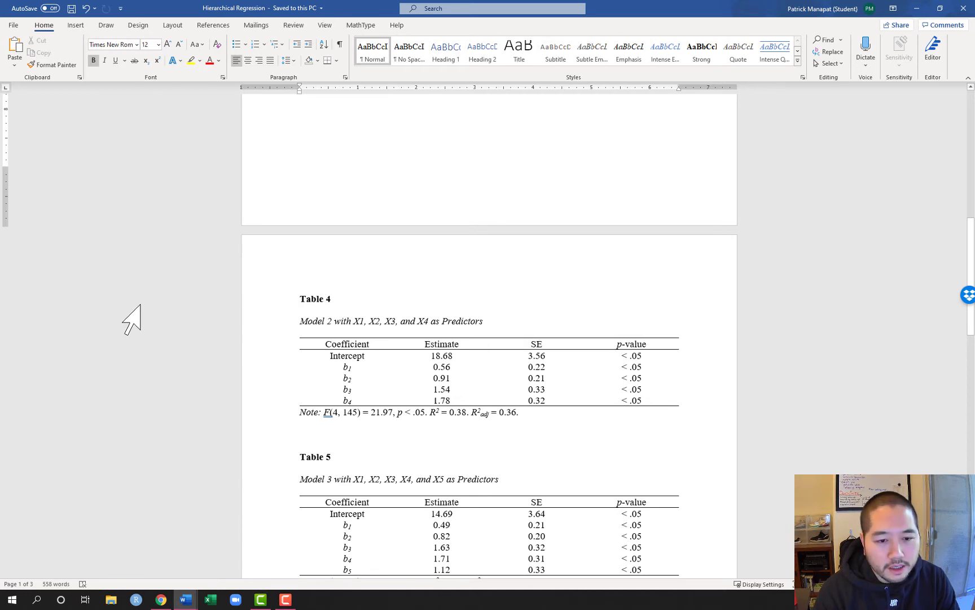
{"action": "scroll", "coordinate": [131, 319], "scroll_direction": "up", "scroll_amount": 3}
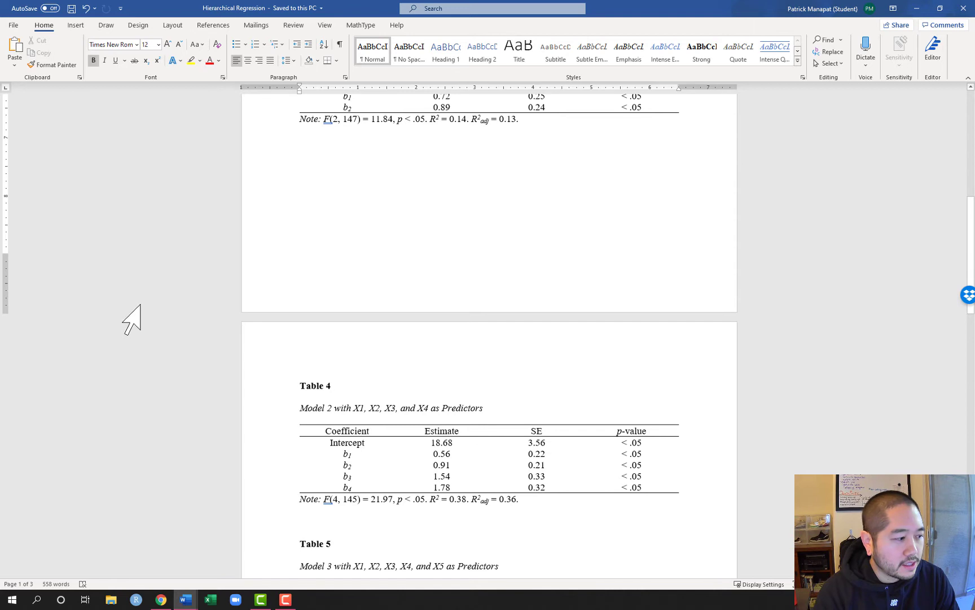
{"action": "scroll", "coordinate": [159, 327], "scroll_direction": "up", "scroll_amount": 5}
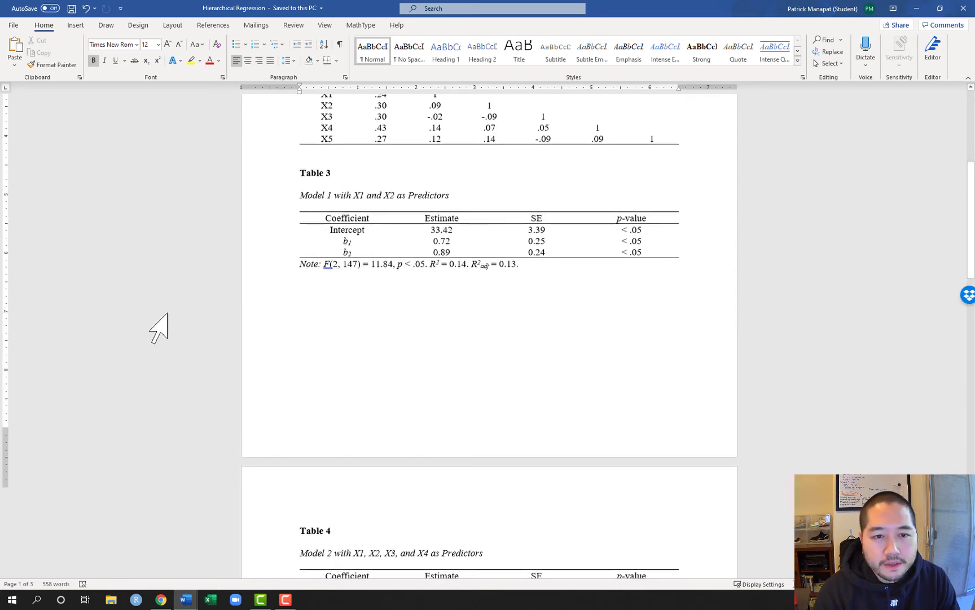
{"action": "scroll", "coordinate": [159, 328], "scroll_direction": "up", "scroll_amount": 10}
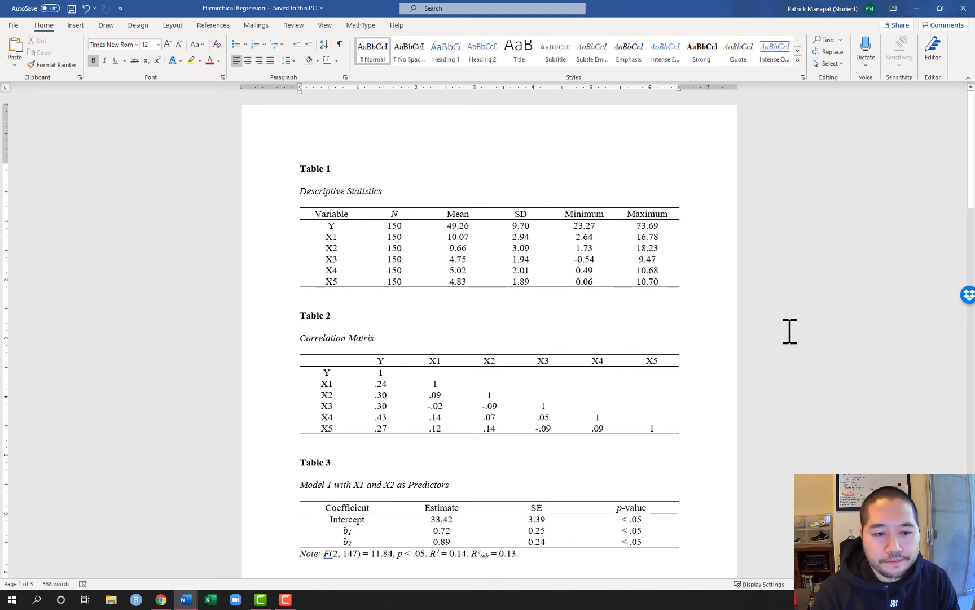
Examine the Model 1 results in Table 3, selecting the F-test and the adjusted R² in its note, and clear the selection.
{"action": "scroll", "coordinate": [790, 331], "scroll_direction": "down", "scroll_amount": 5}
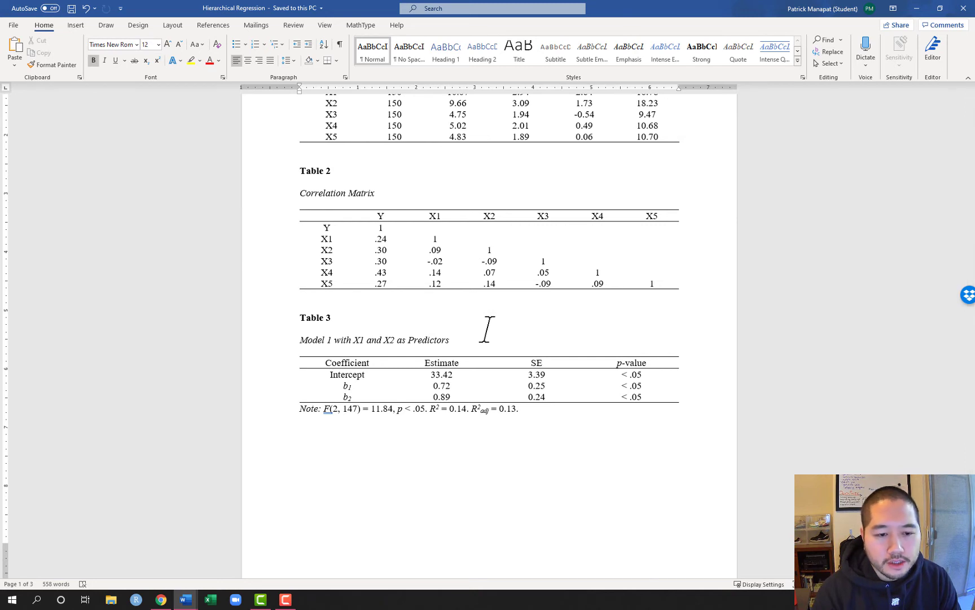
{"action": "scroll", "coordinate": [488, 330], "scroll_direction": "down", "scroll_amount": 4}
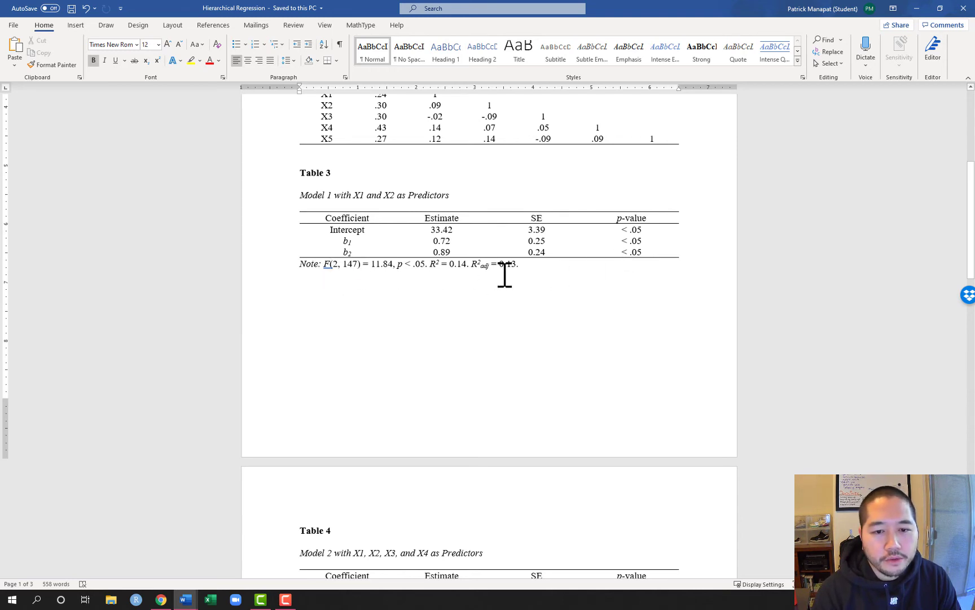
{"action": "left_click_drag", "start_coordinate": [325, 264], "coordinate": [425, 267]}
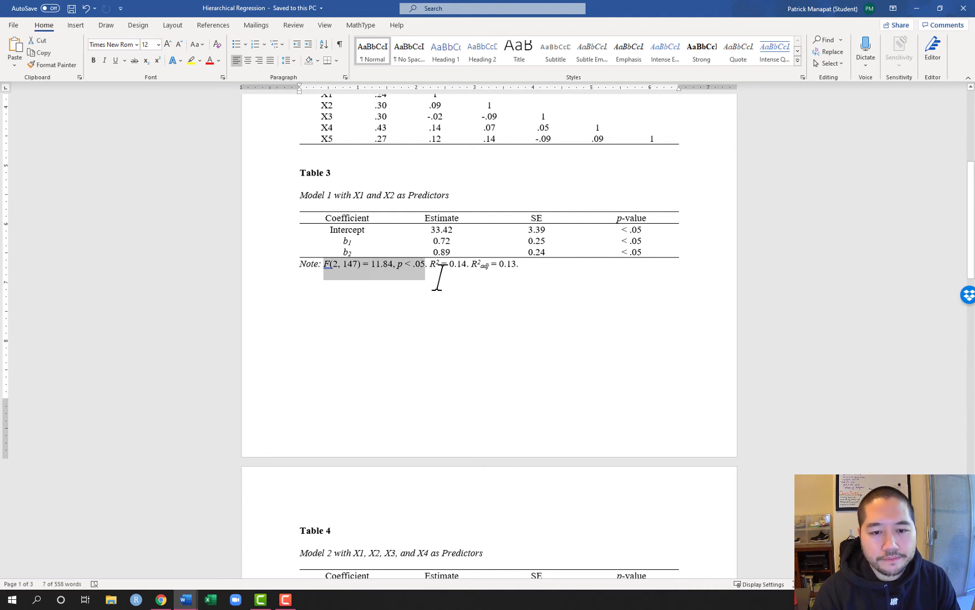
{"action": "left_click_drag", "start_coordinate": [430, 264], "coordinate": [518, 269]}
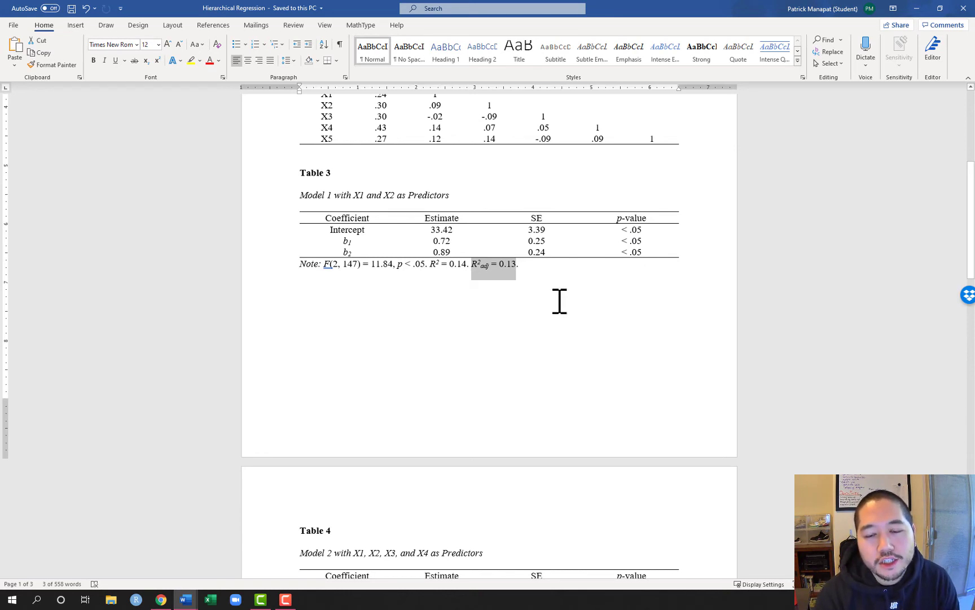
{"action": "left_click", "coordinate": [533, 268]}
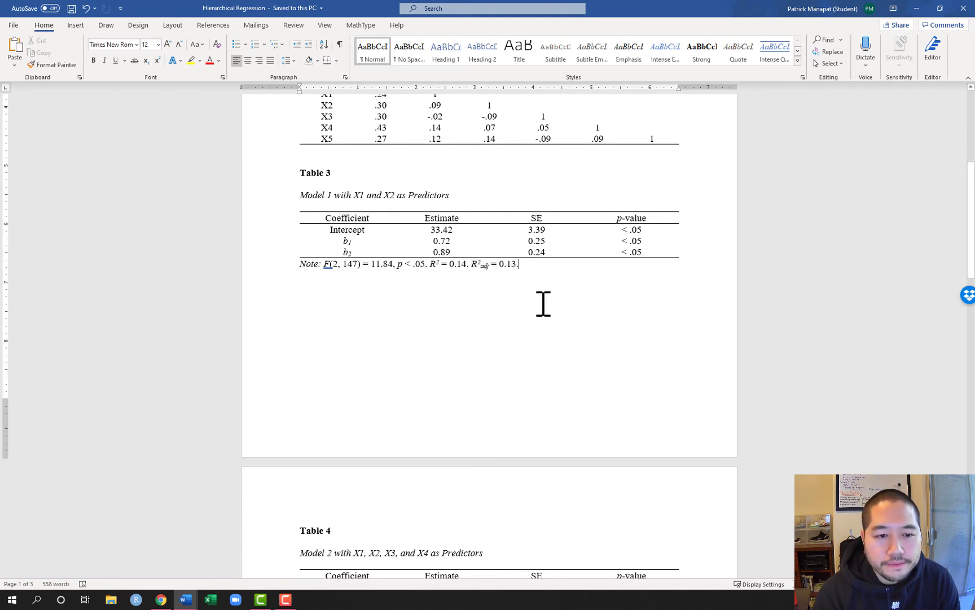
Examine Model 2 in Table 4, selecting the added predictors X3 and X4 in the title and the b3 and b4 rows.
{"action": "scroll", "coordinate": [441, 355], "scroll_direction": "down", "scroll_amount": 5}
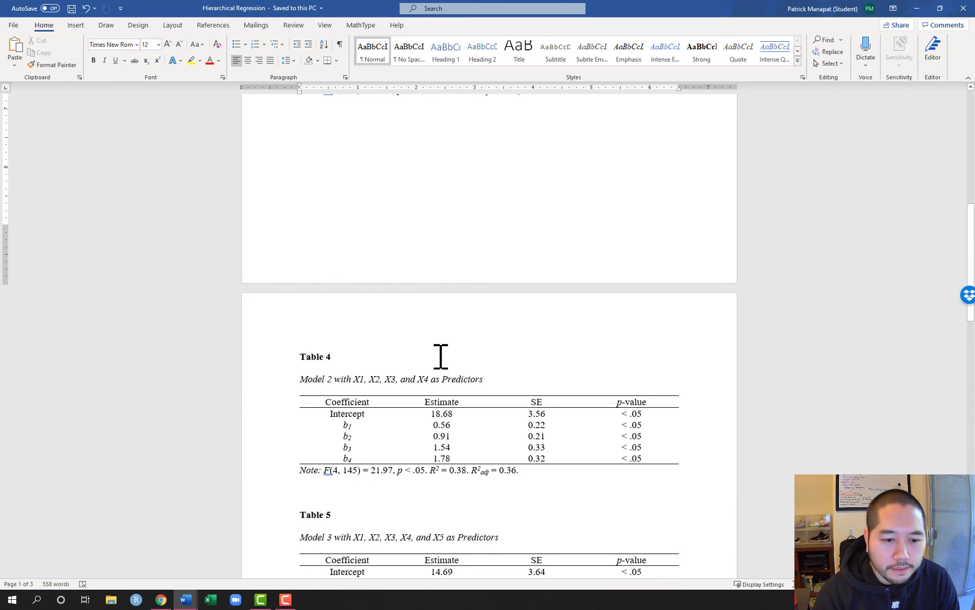
{"action": "scroll", "coordinate": [438, 354], "scroll_direction": "down", "scroll_amount": 4}
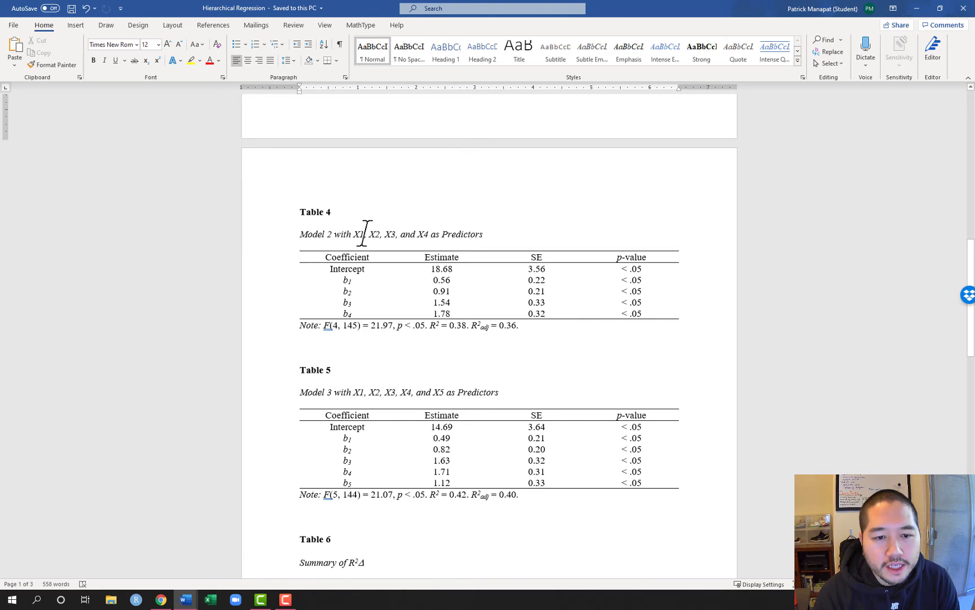
{"action": "left_click_drag", "start_coordinate": [366, 233], "coordinate": [431, 233]}
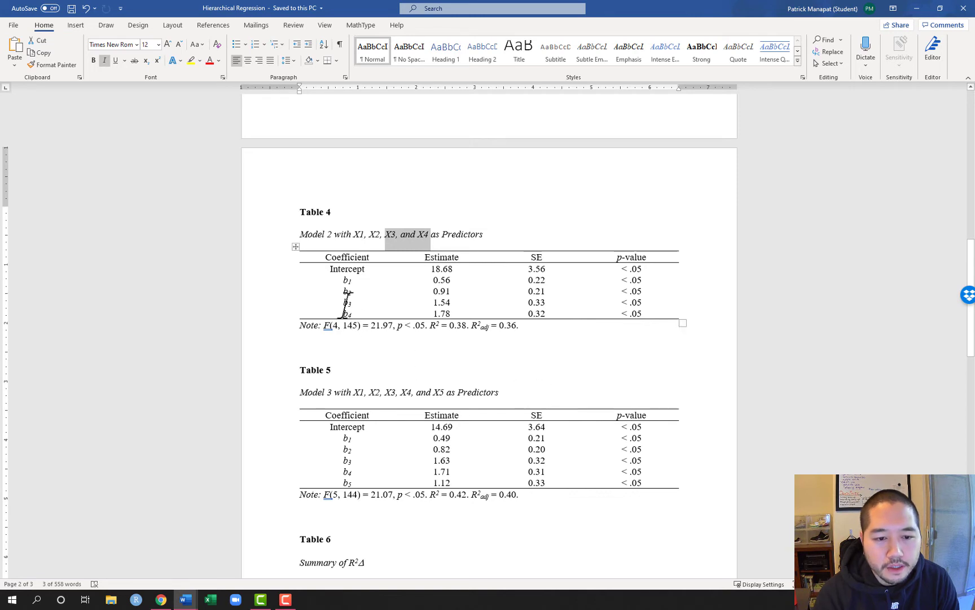
{"action": "left_click_drag", "start_coordinate": [414, 307], "coordinate": [650, 314]}
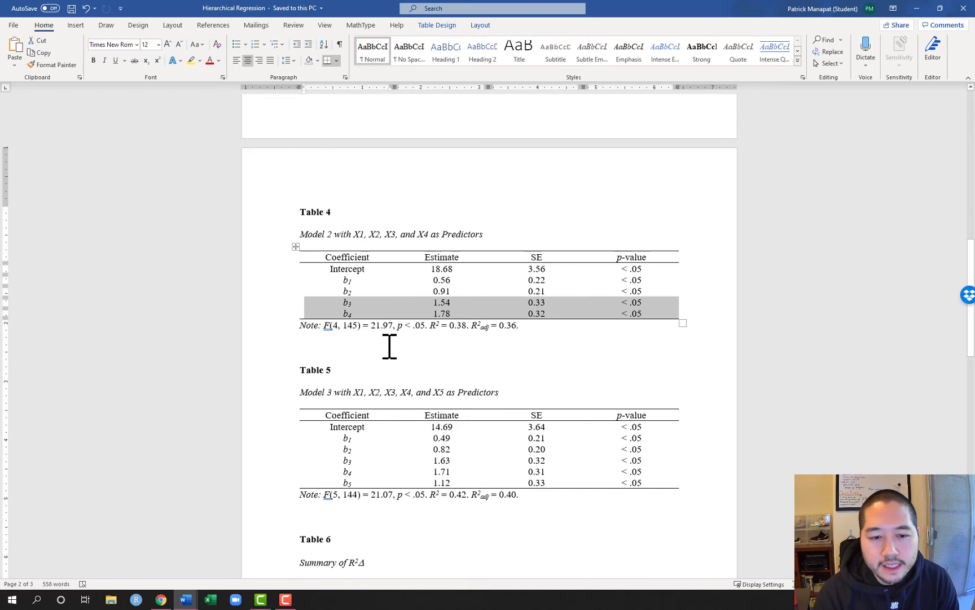
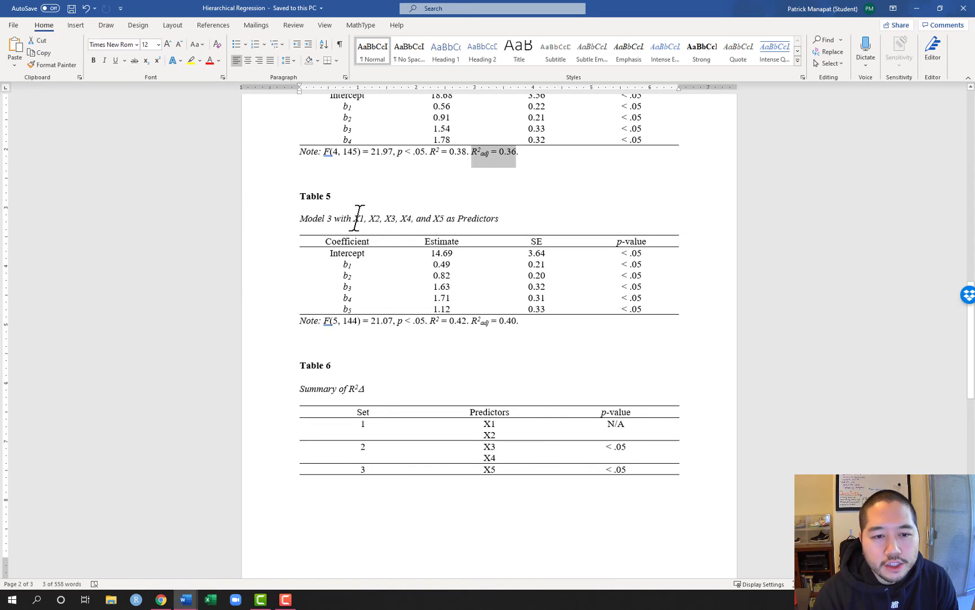
Examine Model 3 in Table 5, selecting X5 in the title, the b5 row and the adjusted R² in the note.
{"action": "left_click_drag", "start_coordinate": [336, 219], "coordinate": [444, 219]}
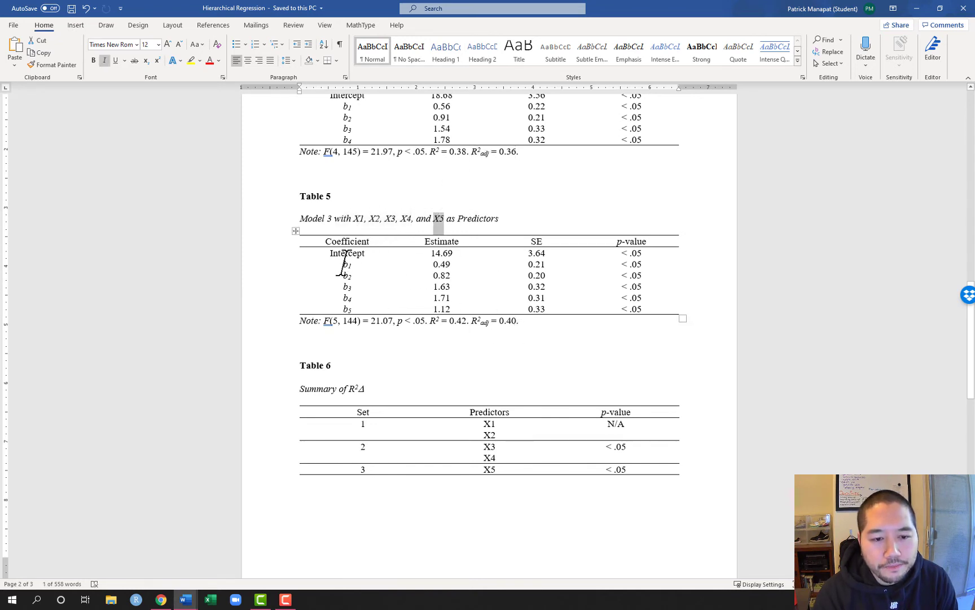
{"action": "left_click_drag", "start_coordinate": [346, 309], "coordinate": [624, 314]}
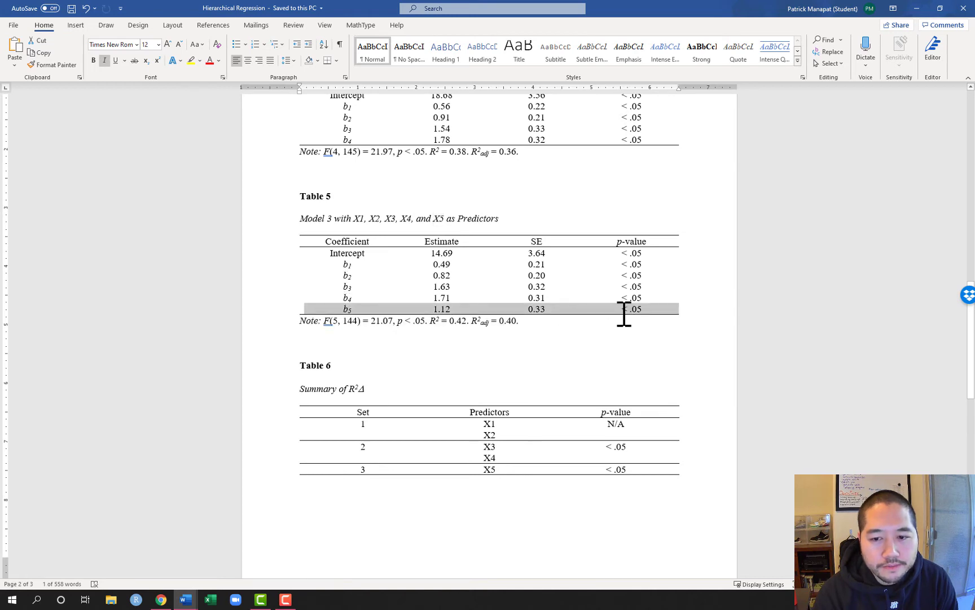
{"action": "left_click", "coordinate": [357, 343]}
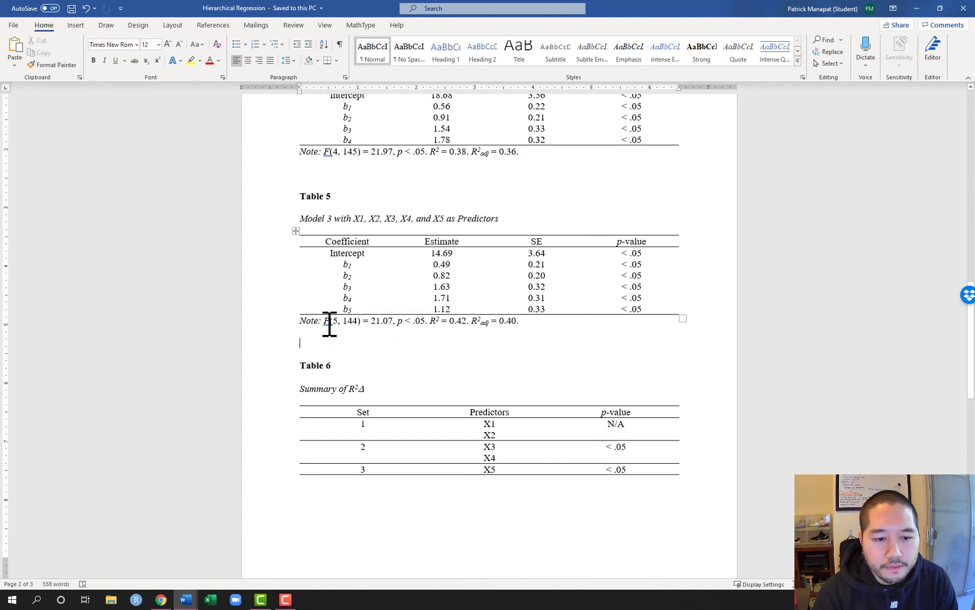
{"action": "left_click_drag", "start_coordinate": [327, 322], "coordinate": [515, 327]}
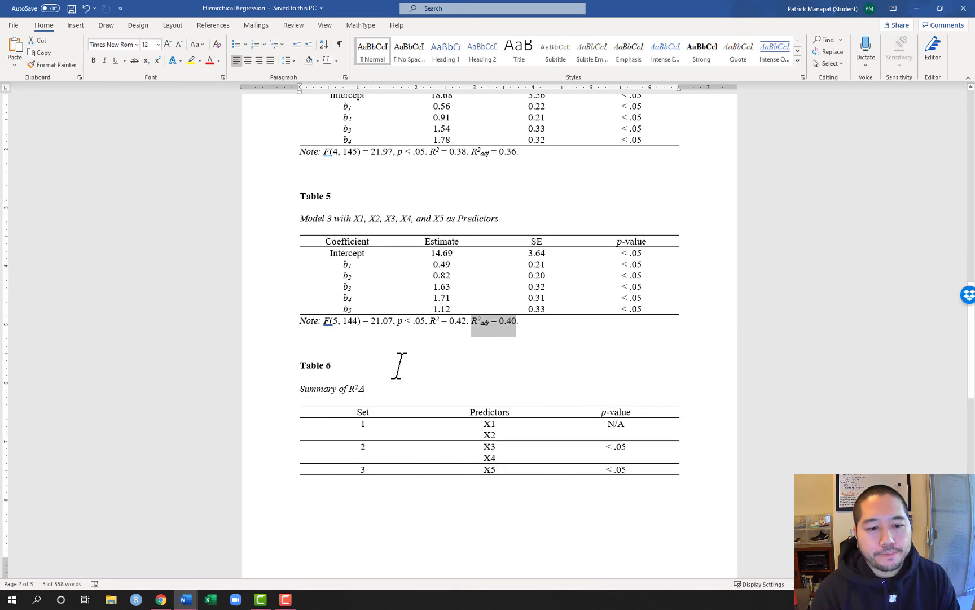
Review the Example Write-Up below Table 6, selecting its model comparison paragraph and its final model paragraph in turn.
{"action": "scroll", "coordinate": [392, 363], "scroll_direction": "down", "scroll_amount": 5}
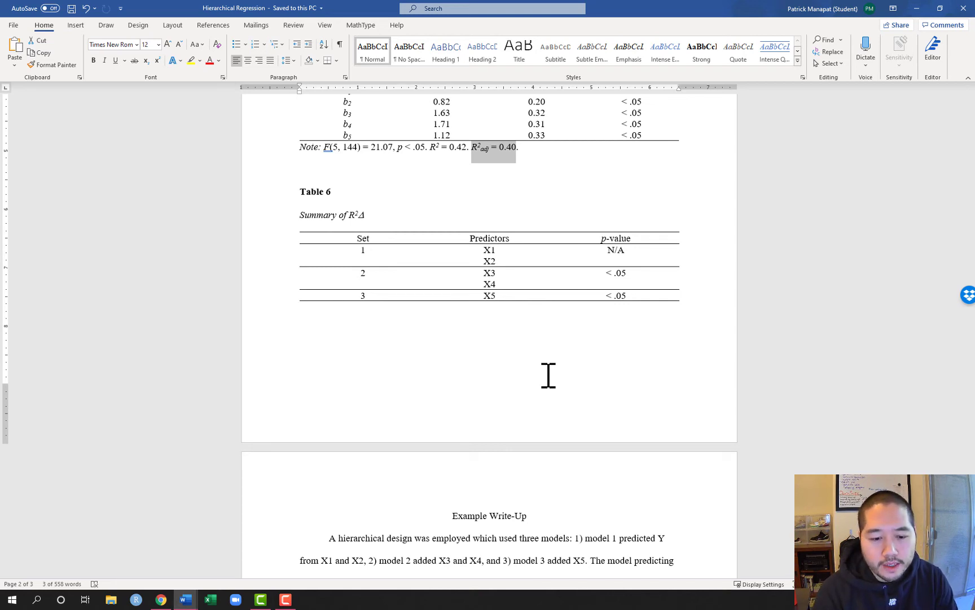
{"action": "scroll", "coordinate": [548, 376], "scroll_direction": "down", "scroll_amount": 3}
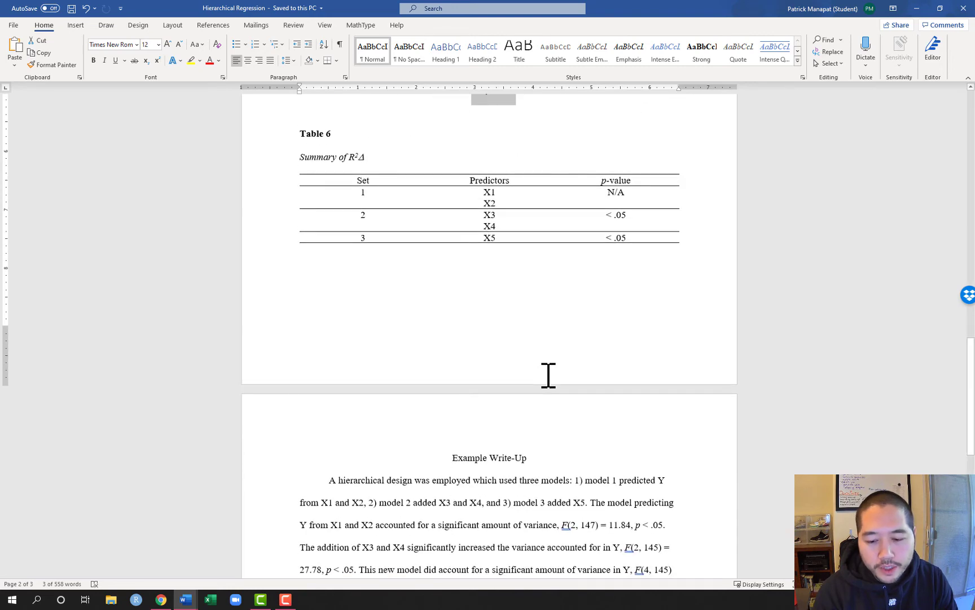
{"action": "scroll", "coordinate": [548, 375], "scroll_direction": "down", "scroll_amount": 12}
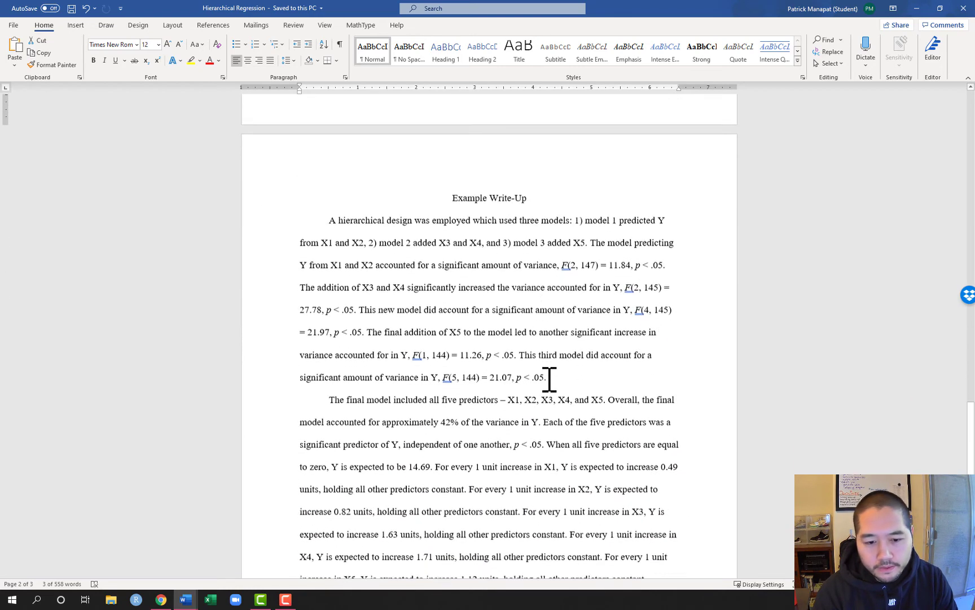
{"action": "scroll", "coordinate": [549, 378], "scroll_direction": "down", "scroll_amount": 3}
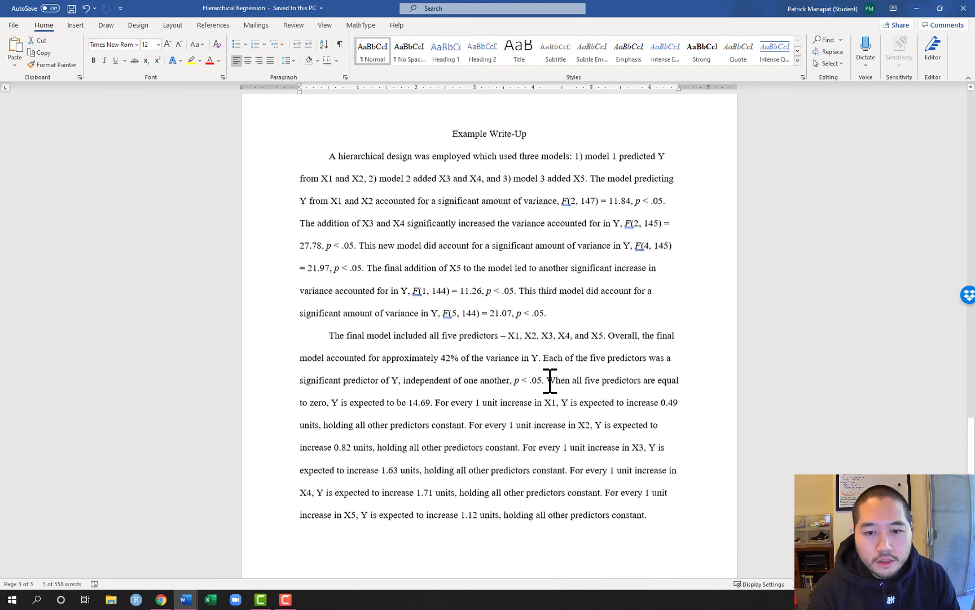
{"action": "scroll", "coordinate": [551, 380], "scroll_direction": "up", "scroll_amount": 1}
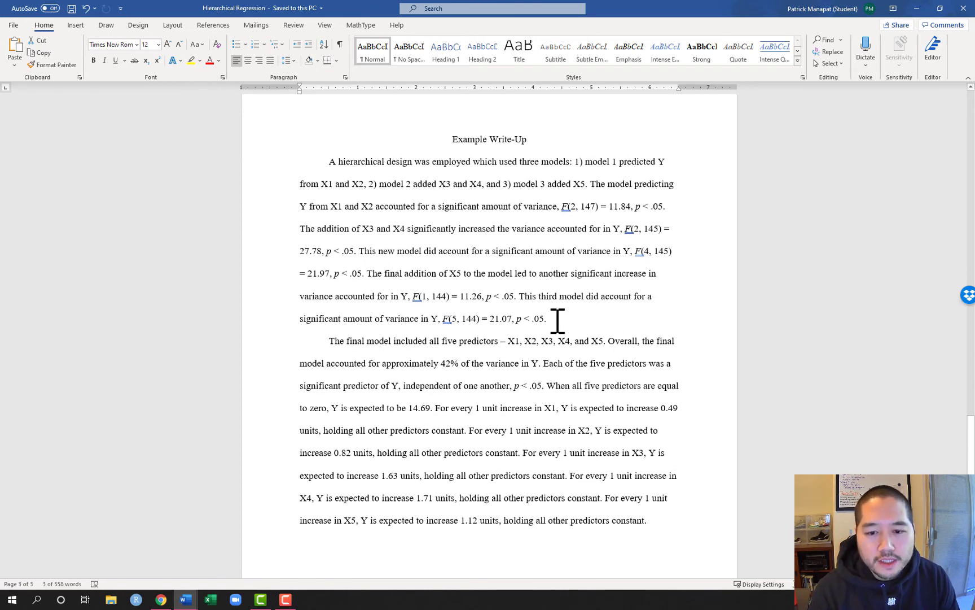
{"action": "left_click_drag", "start_coordinate": [543, 319], "coordinate": [318, 166]}
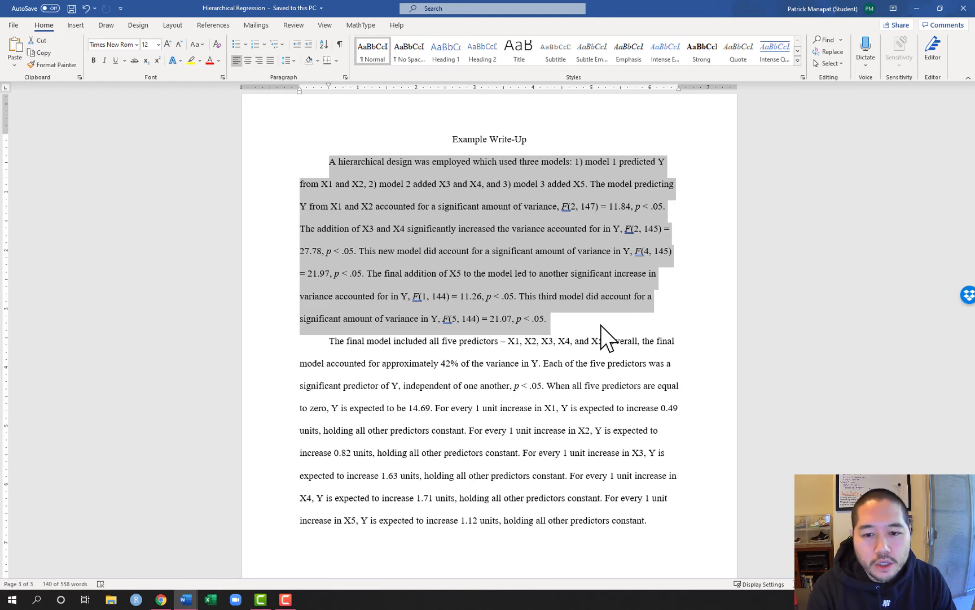
{"action": "left_click_drag", "start_coordinate": [654, 523], "coordinate": [323, 344]}
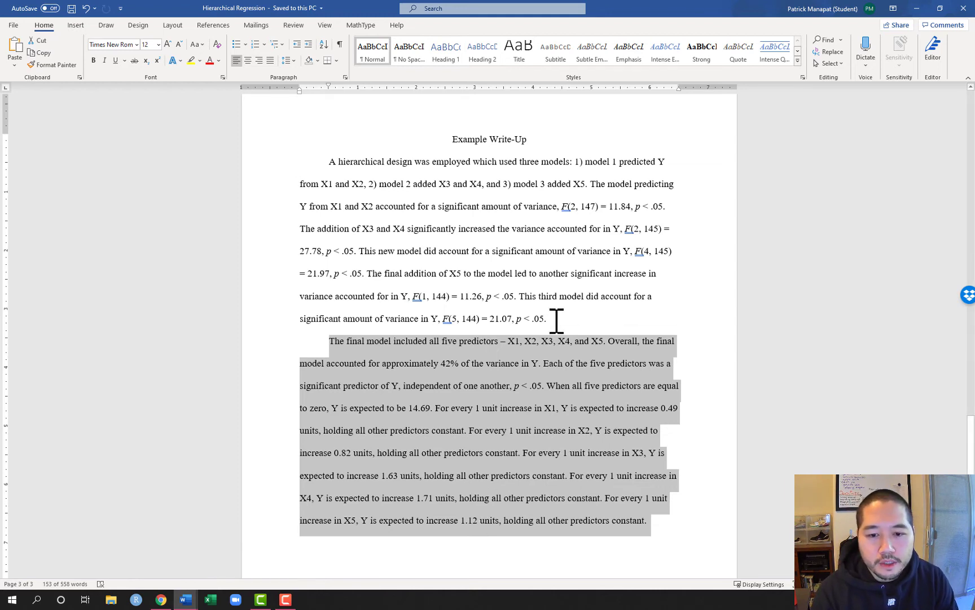
Select the model comparison paragraph and the final model paragraph of the write-up once more, and clear the selection.
{"action": "left_click_drag", "start_coordinate": [545, 319], "coordinate": [327, 169]}
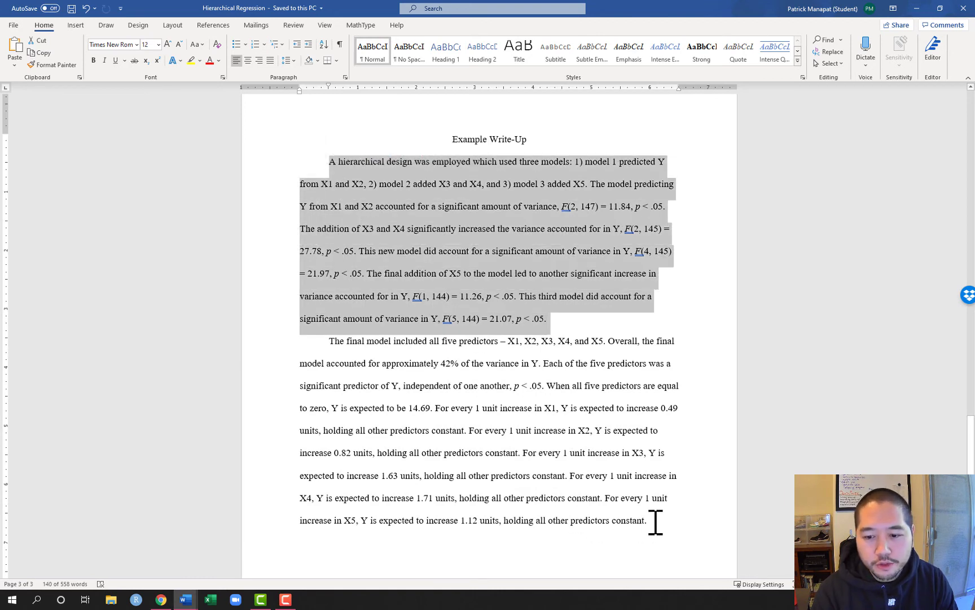
{"action": "left_click_drag", "start_coordinate": [655, 521], "coordinate": [329, 341]}
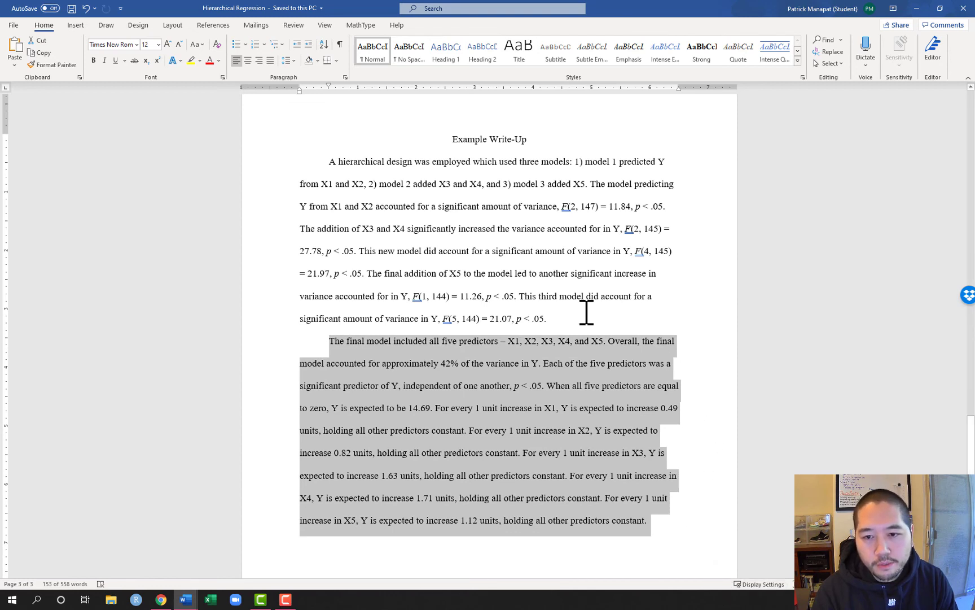
{"action": "left_click", "coordinate": [559, 318]}
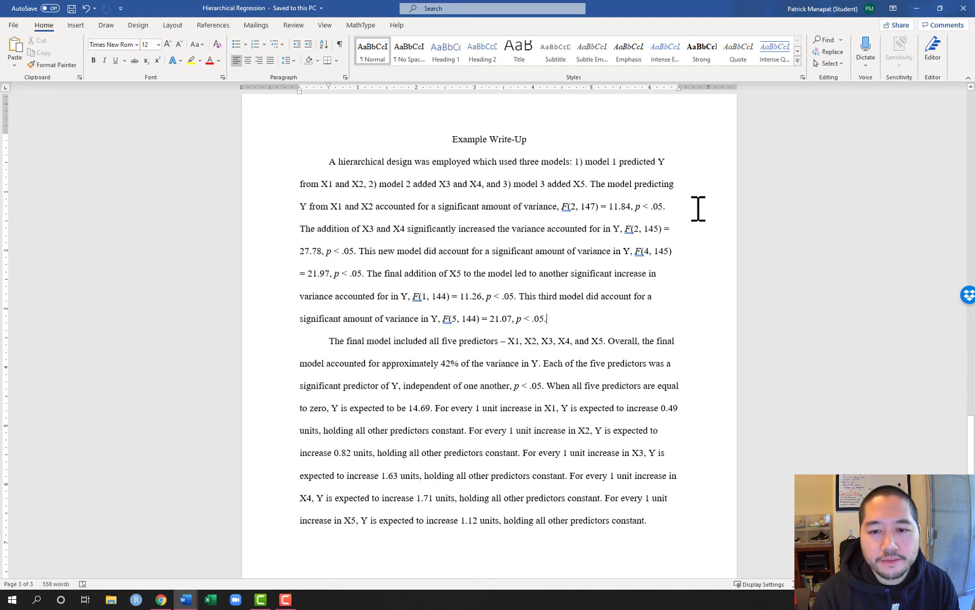
Examine the first paragraph's F-tests for Model 1, the addition of X3 and X4, and Model 2, selecting each in turn.
{"action": "left_click_drag", "start_coordinate": [569, 206], "coordinate": [673, 211]}
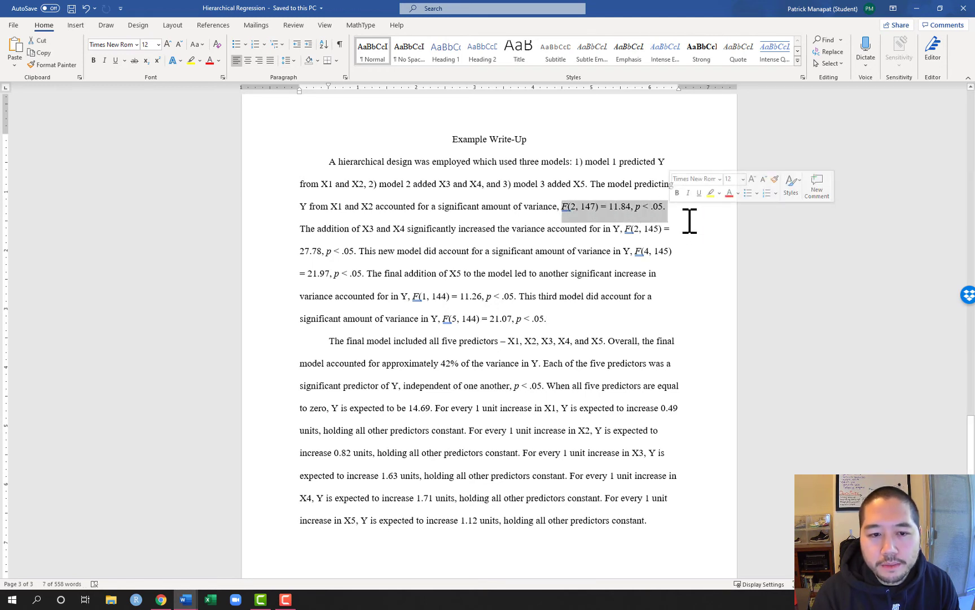
{"action": "left_click", "coordinate": [690, 220]}
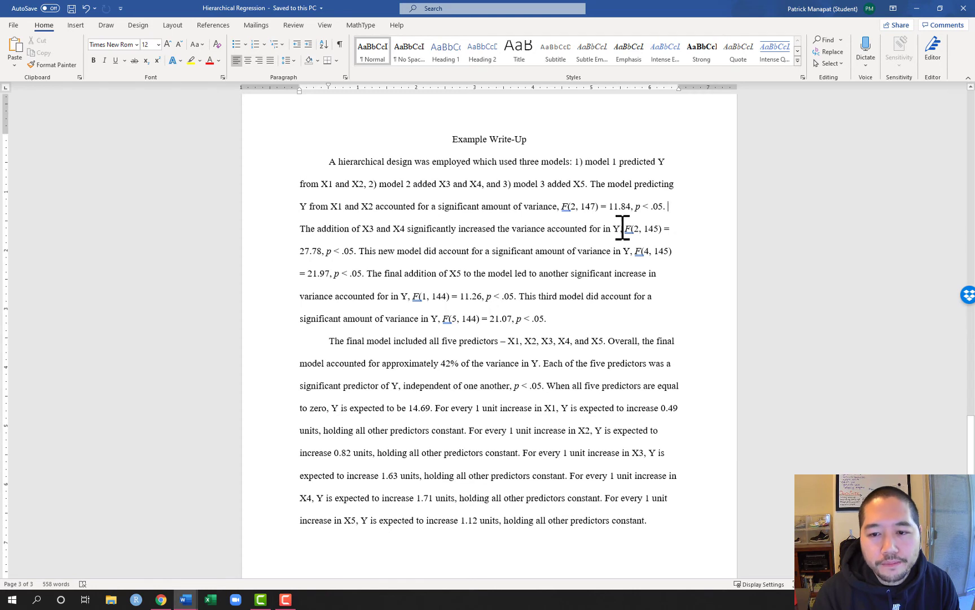
{"action": "left_click_drag", "start_coordinate": [625, 229], "coordinate": [358, 255]}
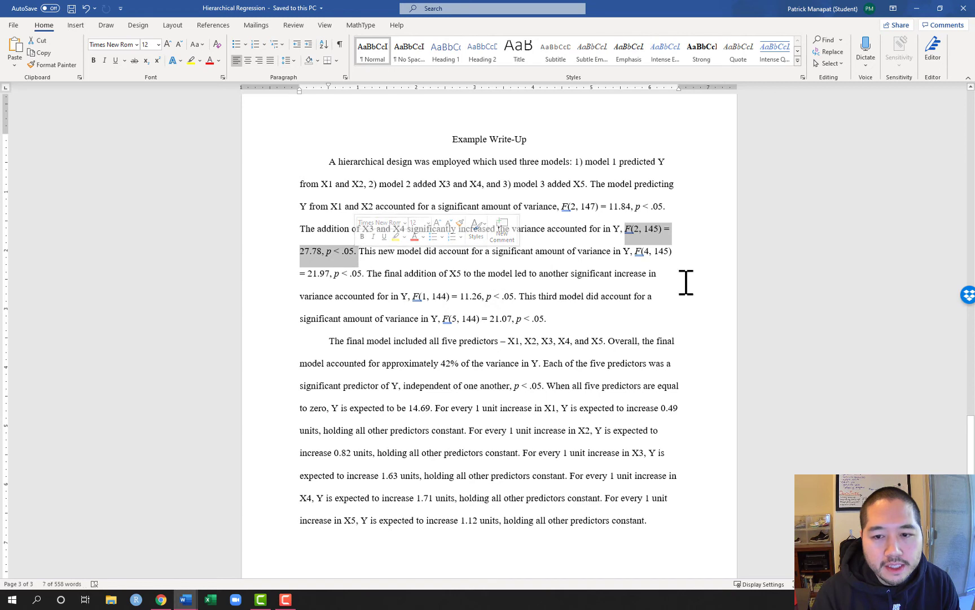
{"action": "left_click", "coordinate": [798, 271]}
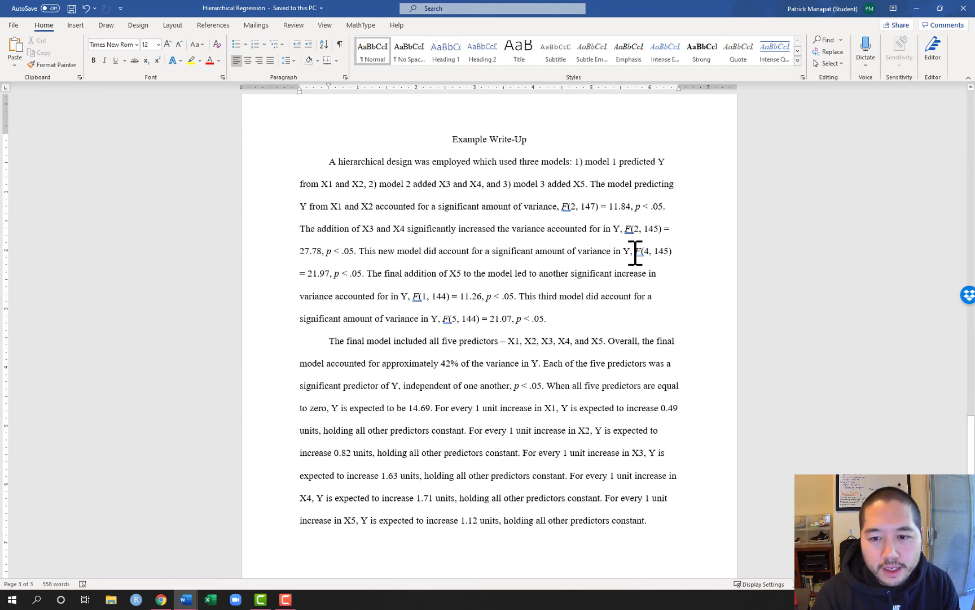
{"action": "left_click_drag", "start_coordinate": [636, 252], "coordinate": [364, 277]}
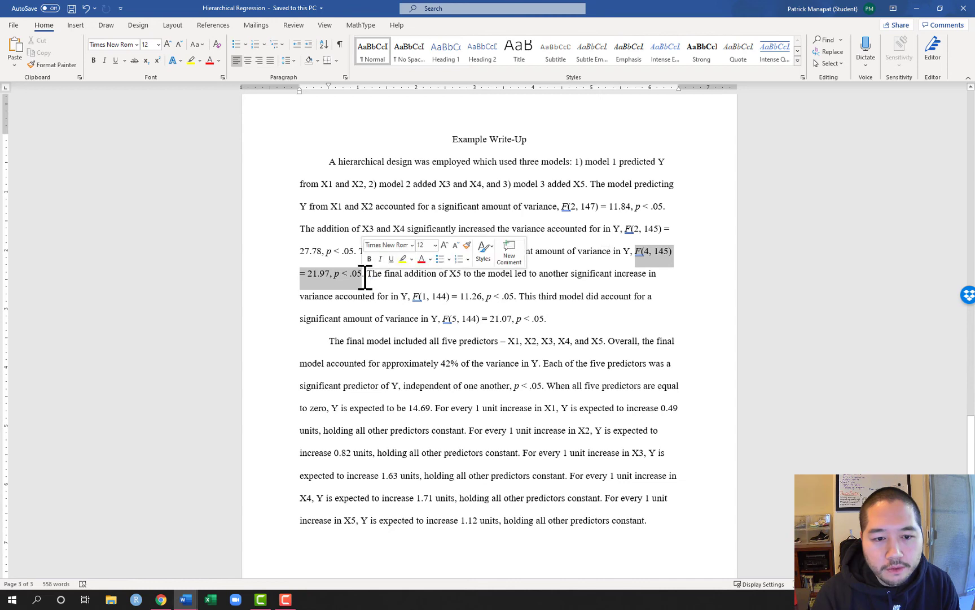
{"action": "left_click", "coordinate": [796, 255]}
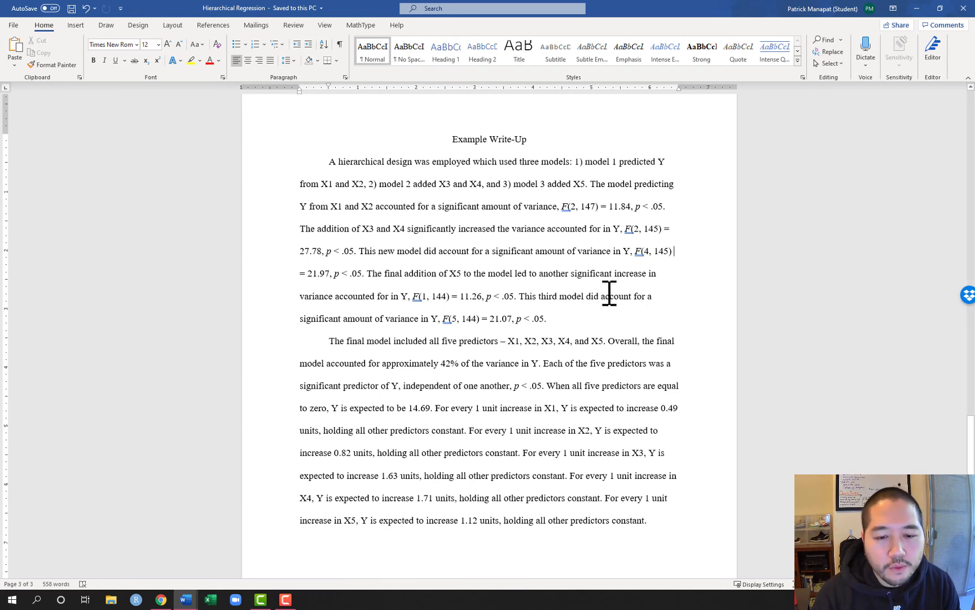
Examine the F-tests for the addition of X5 and for the third model, selecting each in turn and clearing the selection.
{"action": "left_click_drag", "start_coordinate": [417, 296], "coordinate": [514, 303]}
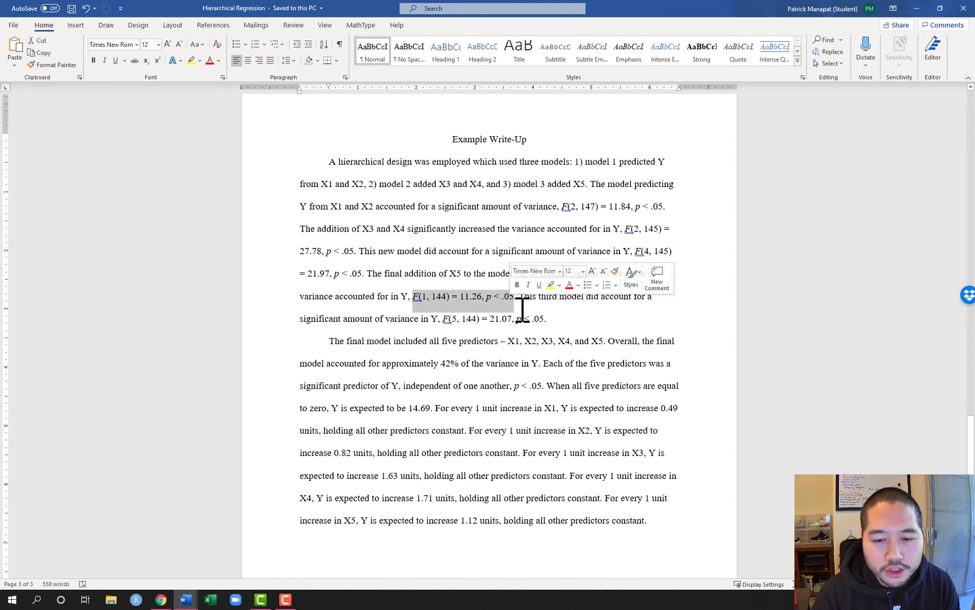
{"action": "left_click", "coordinate": [788, 297]}
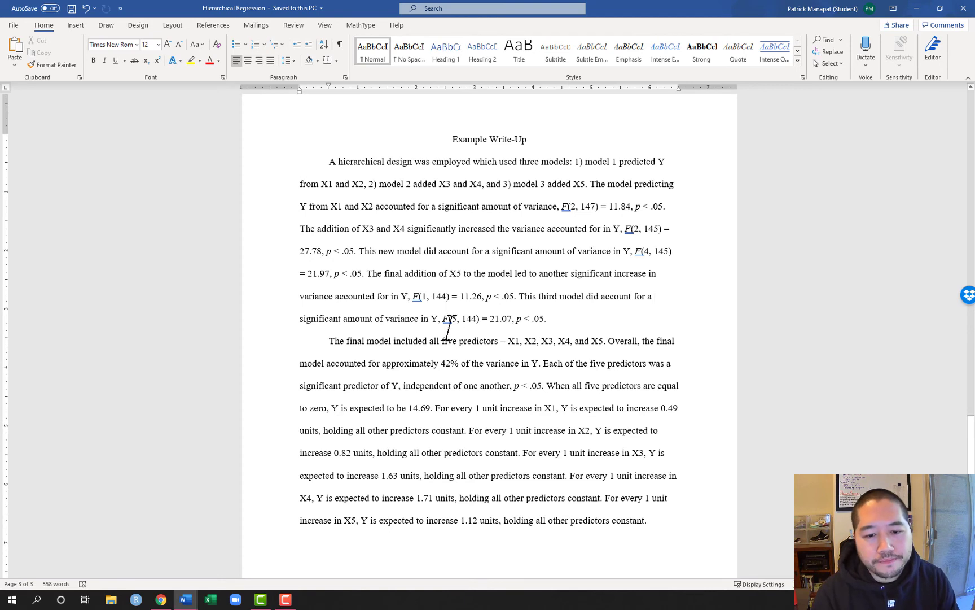
{"action": "left_click_drag", "start_coordinate": [446, 319], "coordinate": [552, 327]}
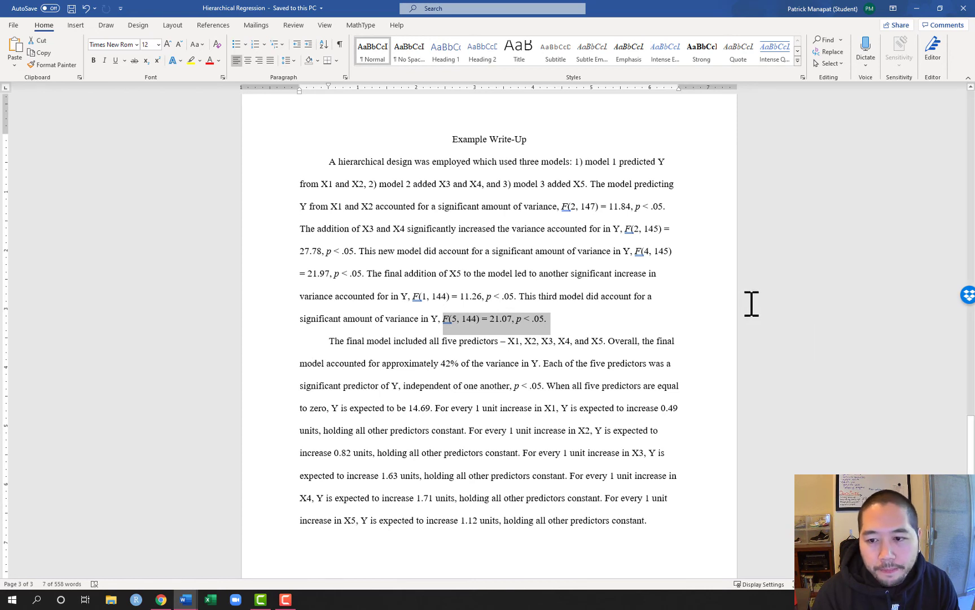
{"action": "key", "text": "Right"}
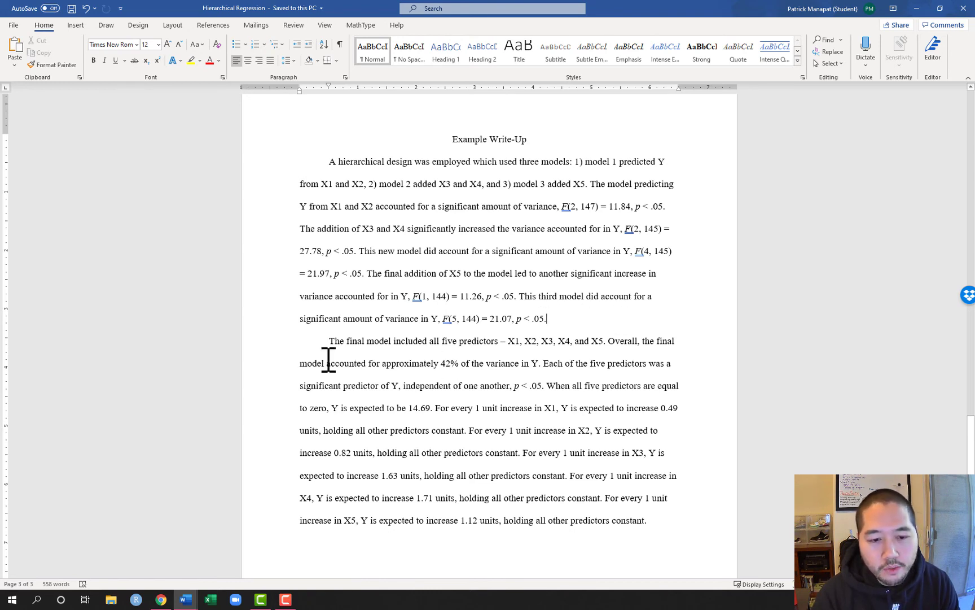
Examine the final model paragraph, selecting the whole text, the explained variance percentage and the predictors' p-value in turn.
{"action": "left_click_drag", "start_coordinate": [328, 341], "coordinate": [658, 529]}
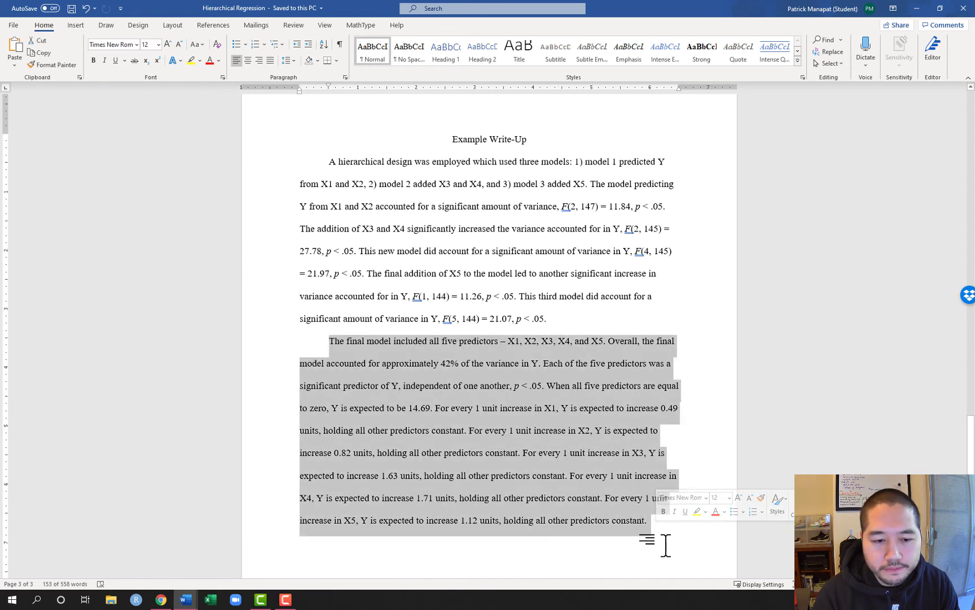
{"action": "left_click", "coordinate": [666, 545]}
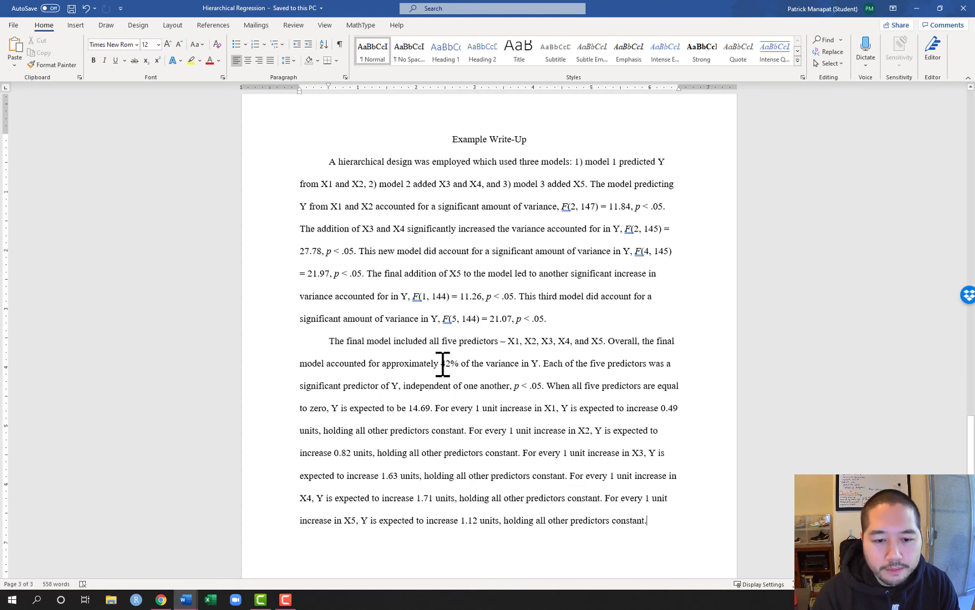
{"action": "left_click_drag", "start_coordinate": [443, 364], "coordinate": [460, 366]}
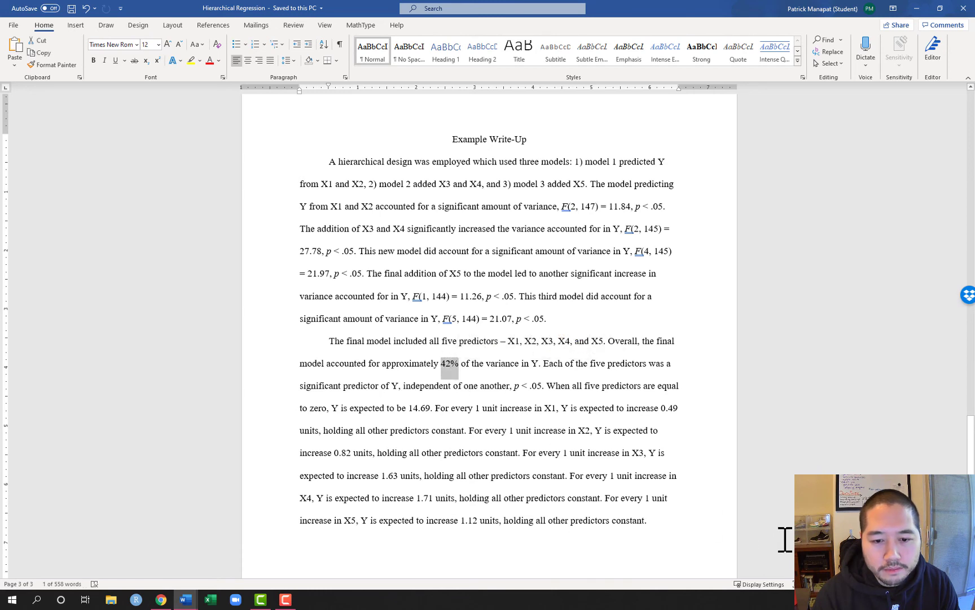
{"action": "left_click", "coordinate": [662, 525]}
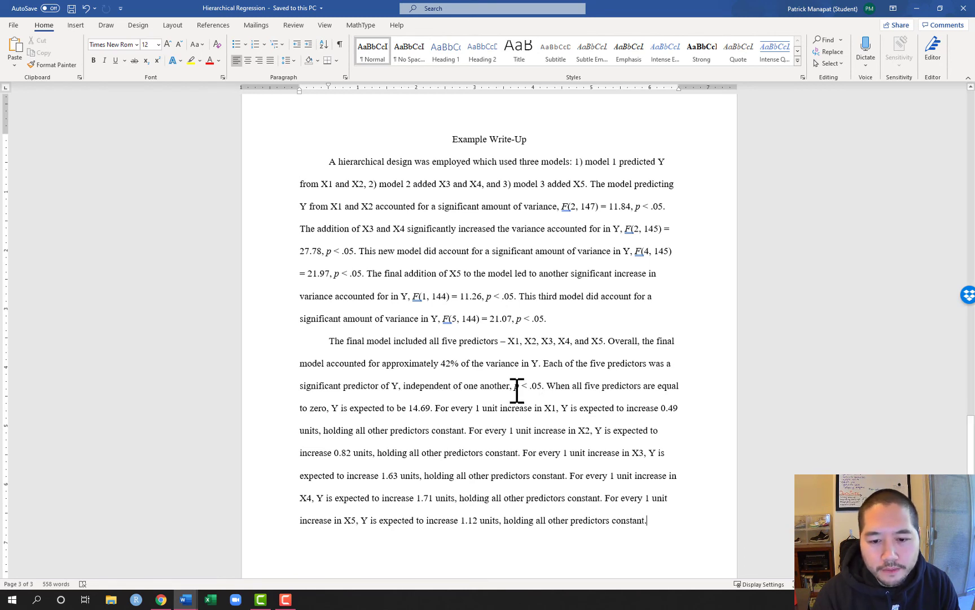
{"action": "left_click_drag", "start_coordinate": [515, 386], "coordinate": [541, 389]}
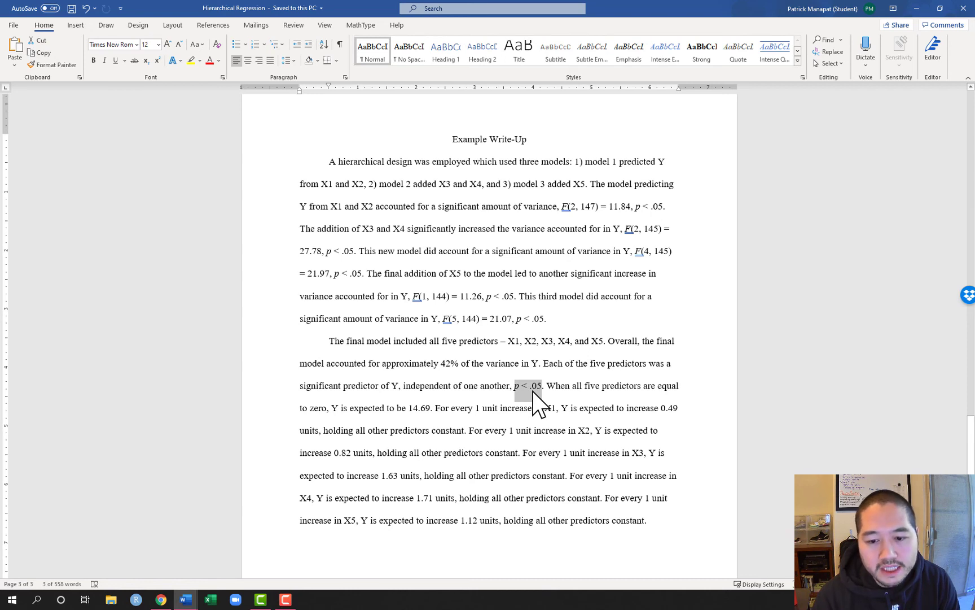
{"action": "left_click", "coordinate": [670, 524]}
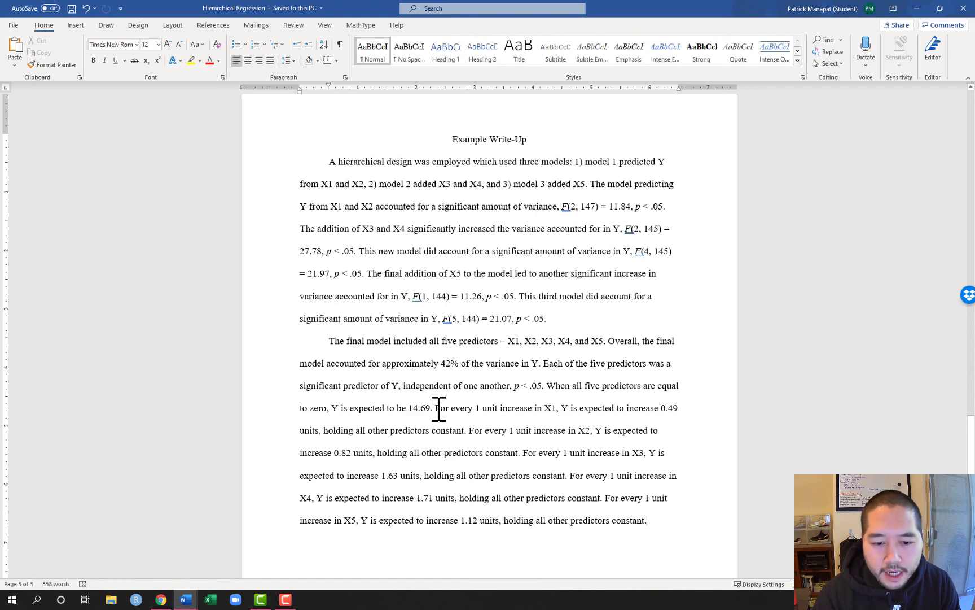
Review the one-unit-increase interpretations, selecting the sentences for X1 through X5 and again those for X2 through X5.
{"action": "left_click_drag", "start_coordinate": [435, 407], "coordinate": [651, 520]}
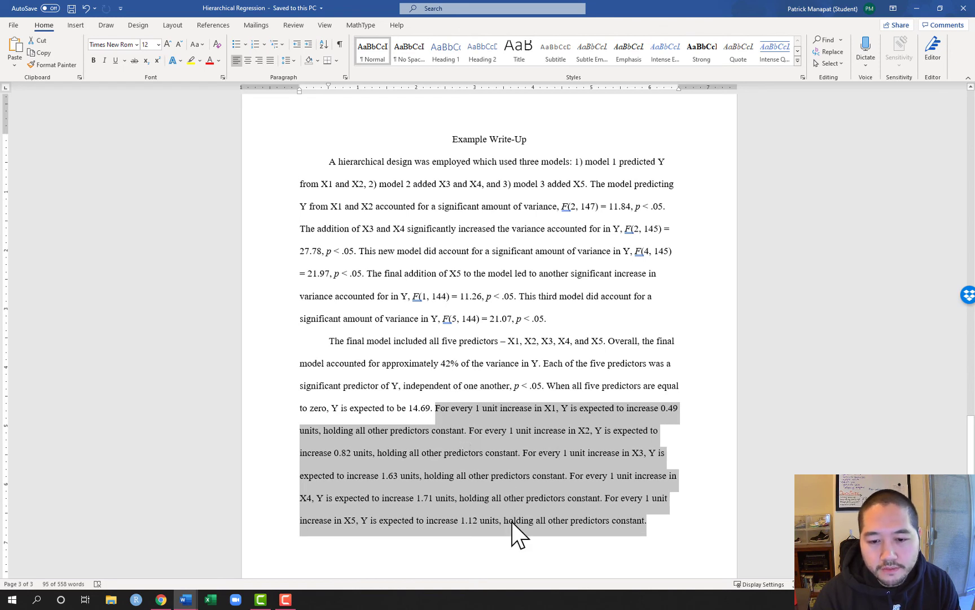
{"action": "left_click", "coordinate": [661, 523]}
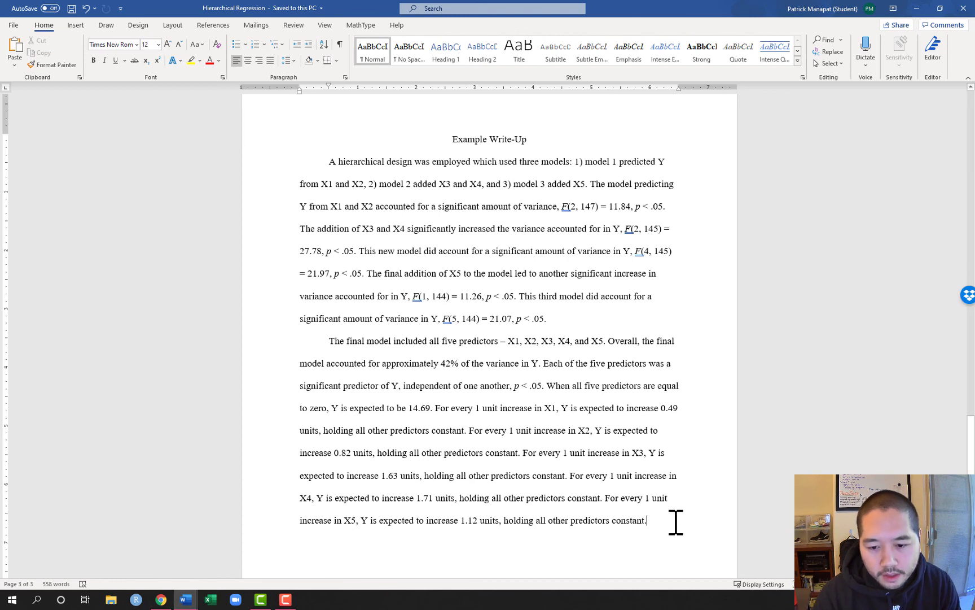
{"action": "left_click_drag", "start_coordinate": [664, 518], "coordinate": [472, 434]}
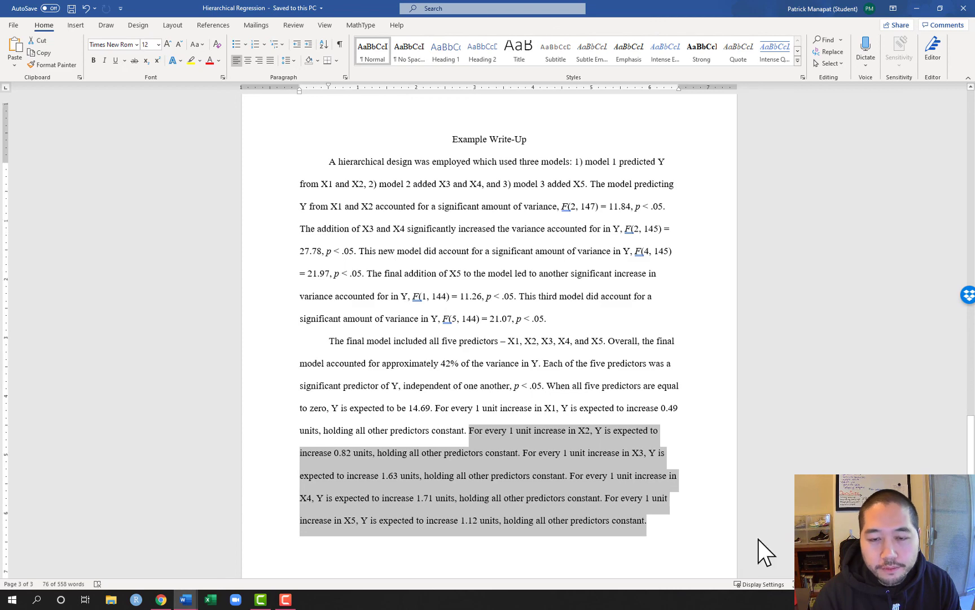
Go back to Table 5 and select the Estimate values from the intercept through b5.
{"action": "scroll", "coordinate": [758, 539], "scroll_direction": "up", "scroll_amount": 15}
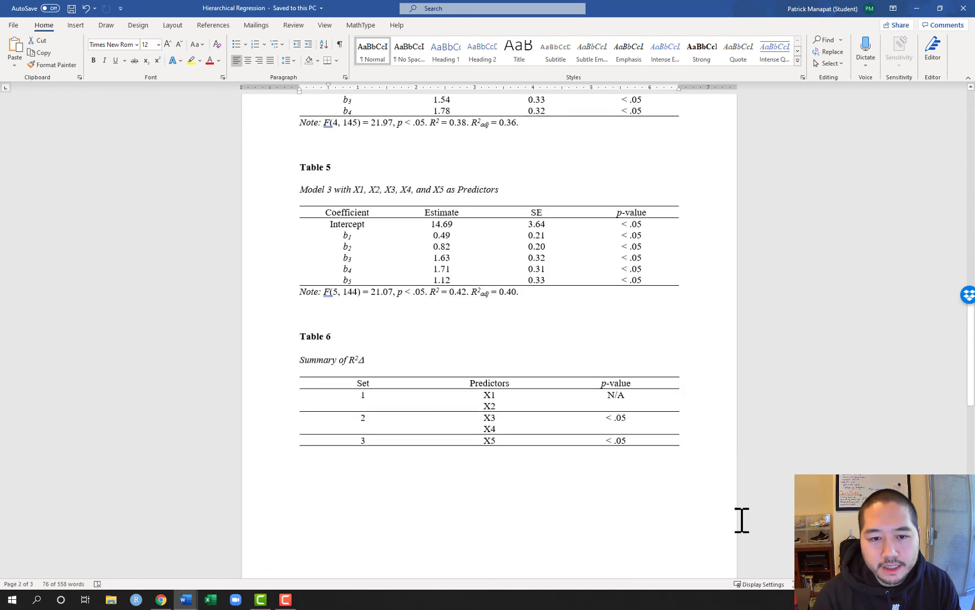
{"action": "left_click_drag", "start_coordinate": [437, 236], "coordinate": [461, 280]}
{"action": "left_click", "coordinate": [432, 228]}
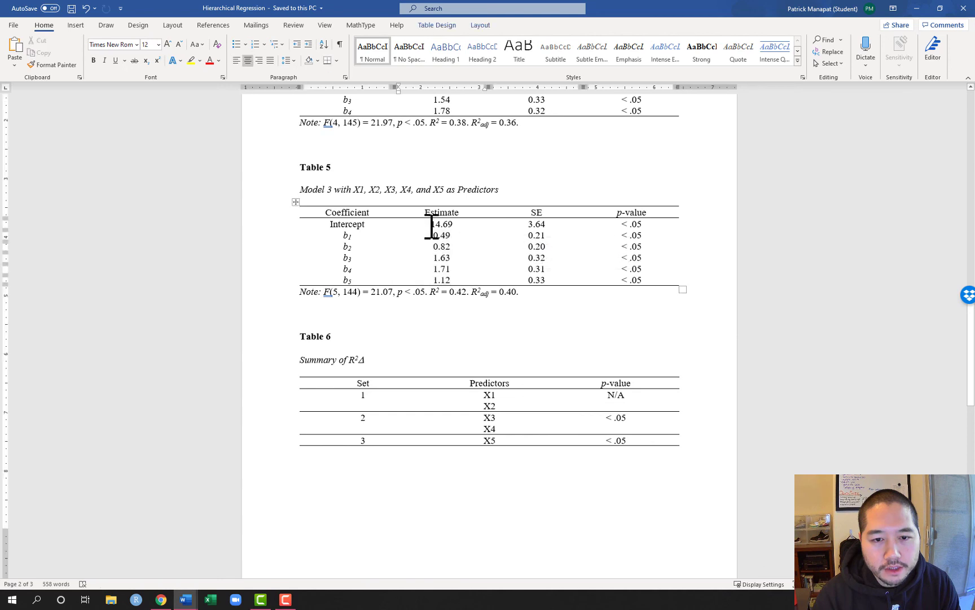
{"action": "left_click_drag", "start_coordinate": [445, 224], "coordinate": [463, 279]}
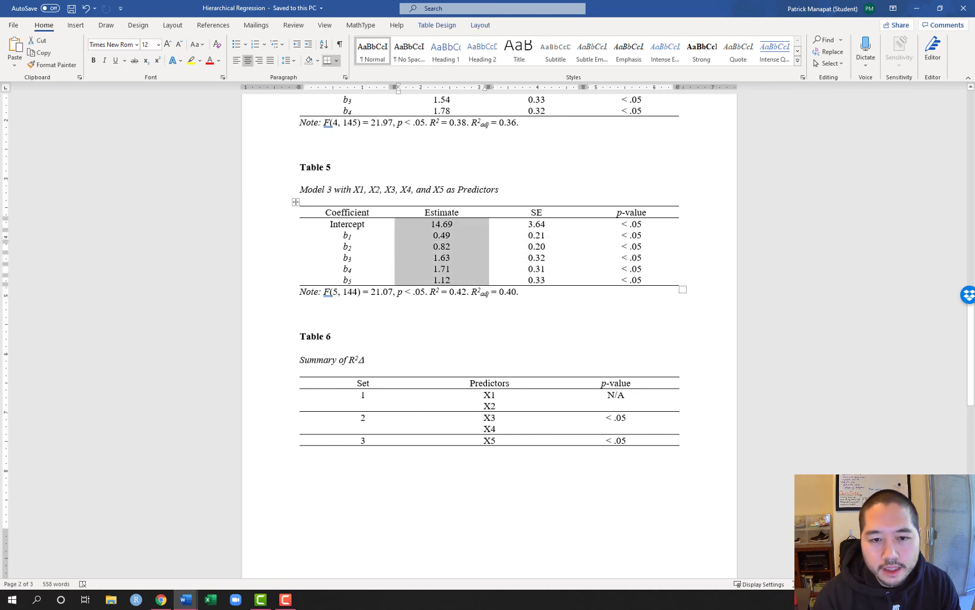
Compare the final model paragraph with its source, selecting the paragraph and all of Table 5 in turn, and clear the selection.
{"action": "scroll", "coordinate": [489, 338], "scroll_direction": "down", "scroll_amount": 10}
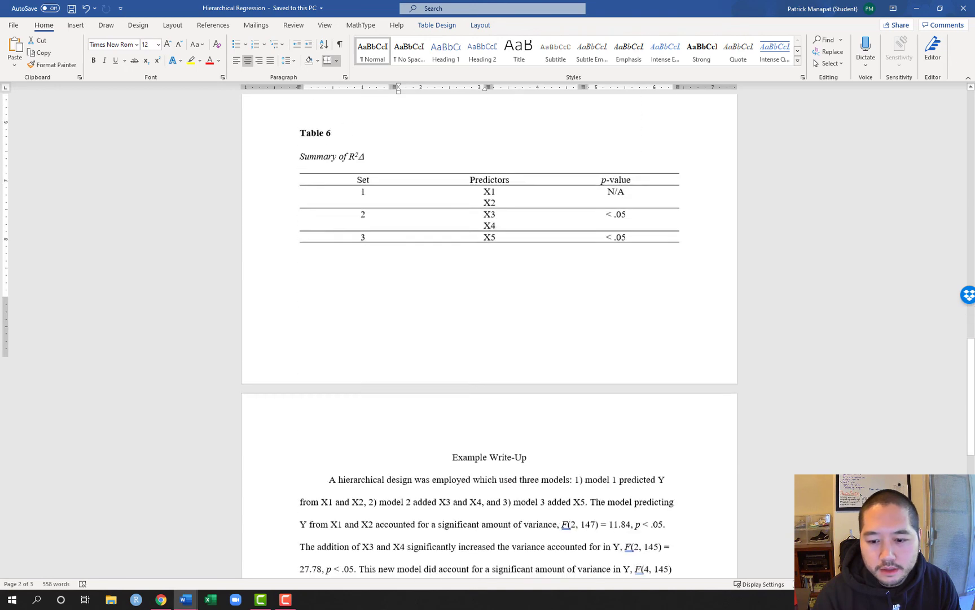
{"action": "scroll", "coordinate": [660, 496], "scroll_direction": "down", "scroll_amount": 3}
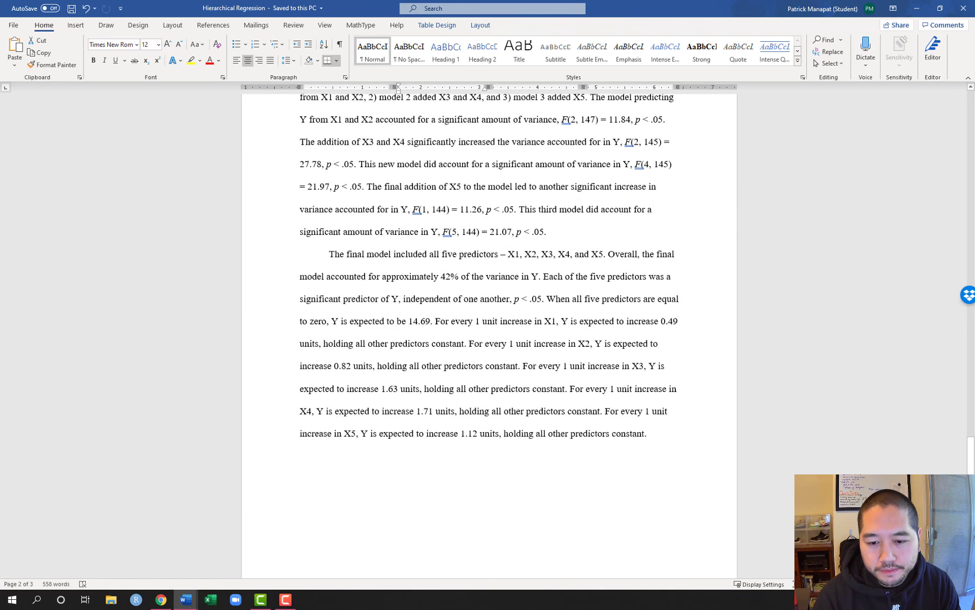
{"action": "scroll", "coordinate": [660, 496], "scroll_direction": "up", "scroll_amount": 1}
{"action": "left_click_drag", "start_coordinate": [661, 496], "coordinate": [350, 319]}
{"action": "scroll", "coordinate": [773, 479], "scroll_direction": "up", "scroll_amount": 10}
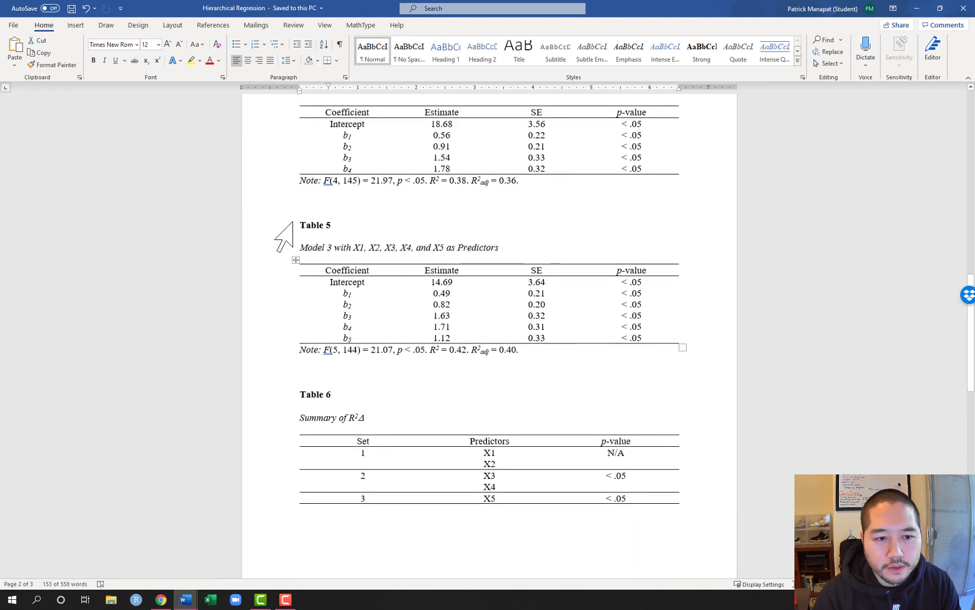
{"action": "left_click_drag", "start_coordinate": [298, 220], "coordinate": [692, 370]}
{"action": "left_click", "coordinate": [829, 401]}
Return to the Example Write-Up, select its first paragraph on the model comparisons, and clear the selection.
{"action": "scroll", "coordinate": [765, 468], "scroll_direction": "down", "scroll_amount": 10}
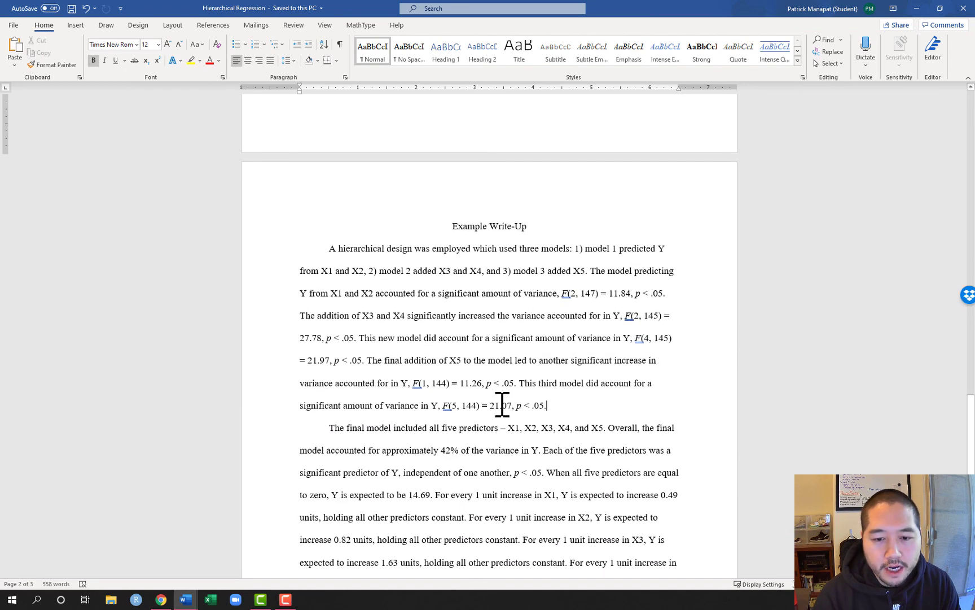
{"action": "left_click_drag", "start_coordinate": [547, 406], "coordinate": [330, 251]}
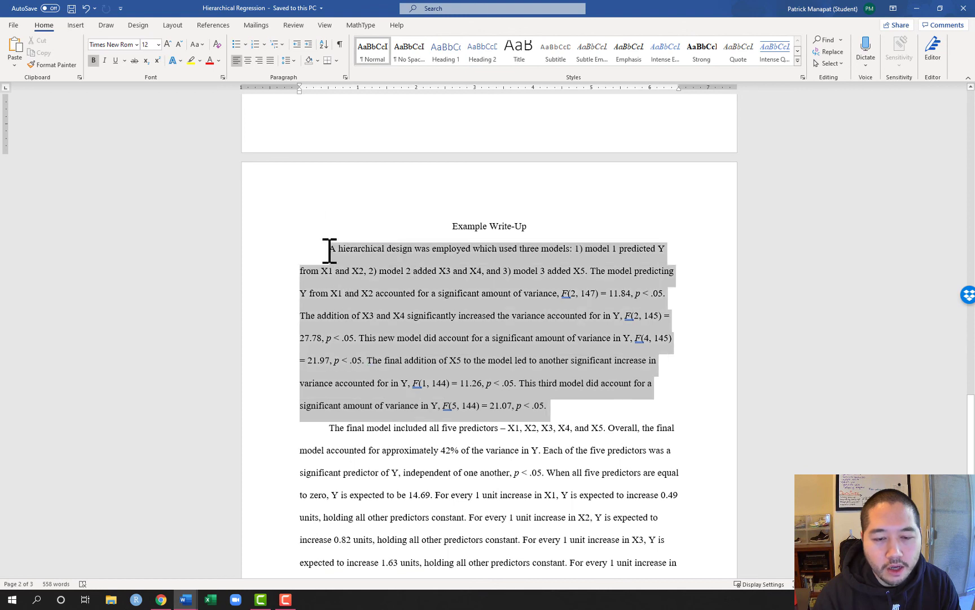
{"action": "left_click", "coordinate": [559, 421]}
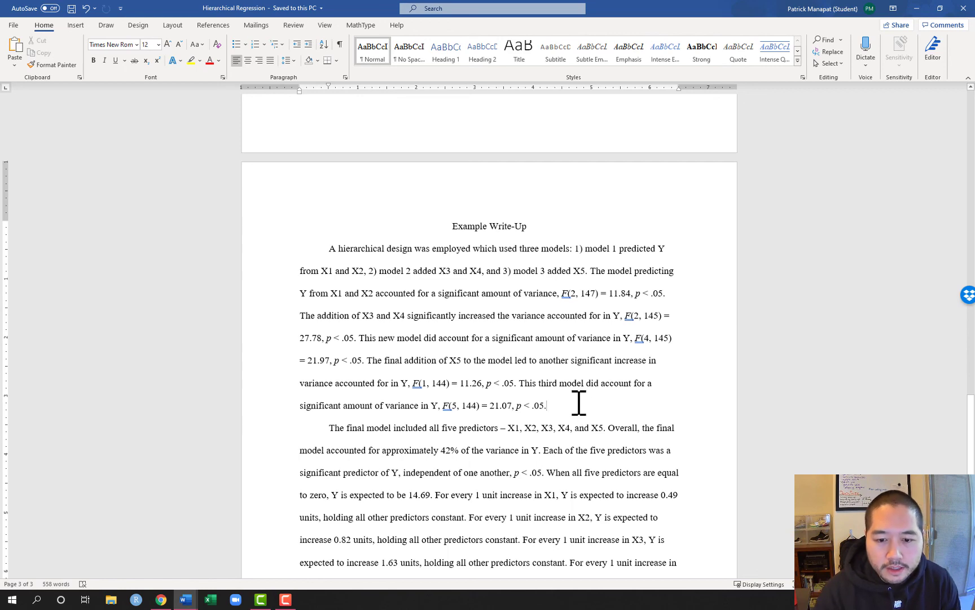
Review the whole document from the descriptive statistics in Table 1 through Table 6 to the Example Write-Up.
{"action": "scroll", "coordinate": [595, 404], "scroll_direction": "up", "scroll_amount": 15}
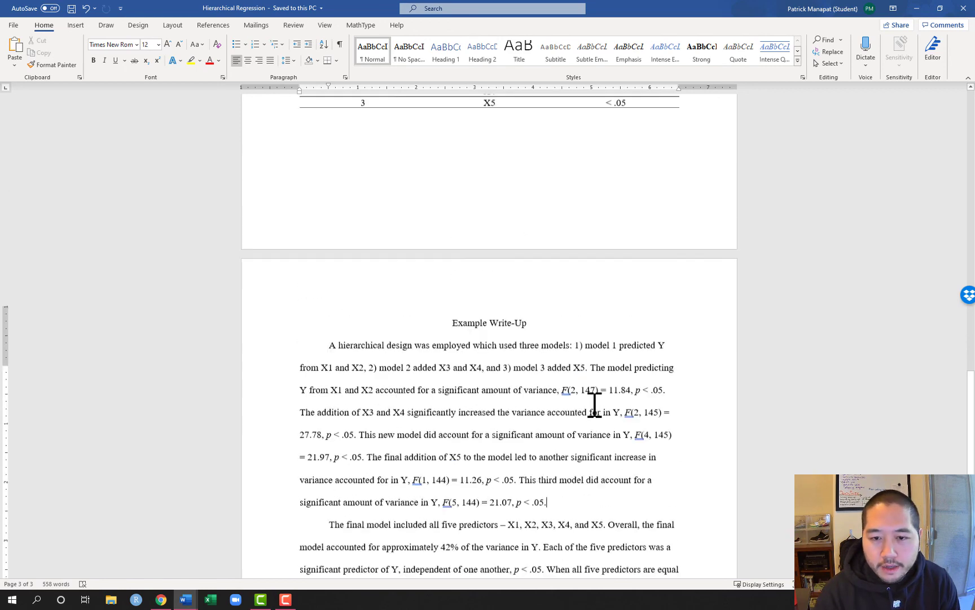
{"action": "scroll", "coordinate": [595, 404], "scroll_direction": "up", "scroll_amount": 10}
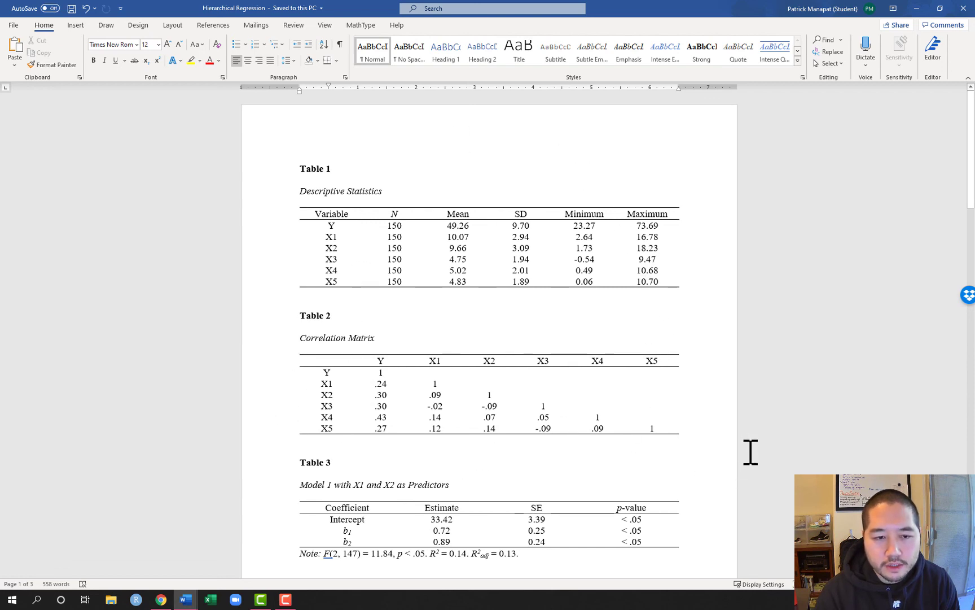
{"action": "scroll", "coordinate": [750, 452], "scroll_direction": "down", "scroll_amount": 8}
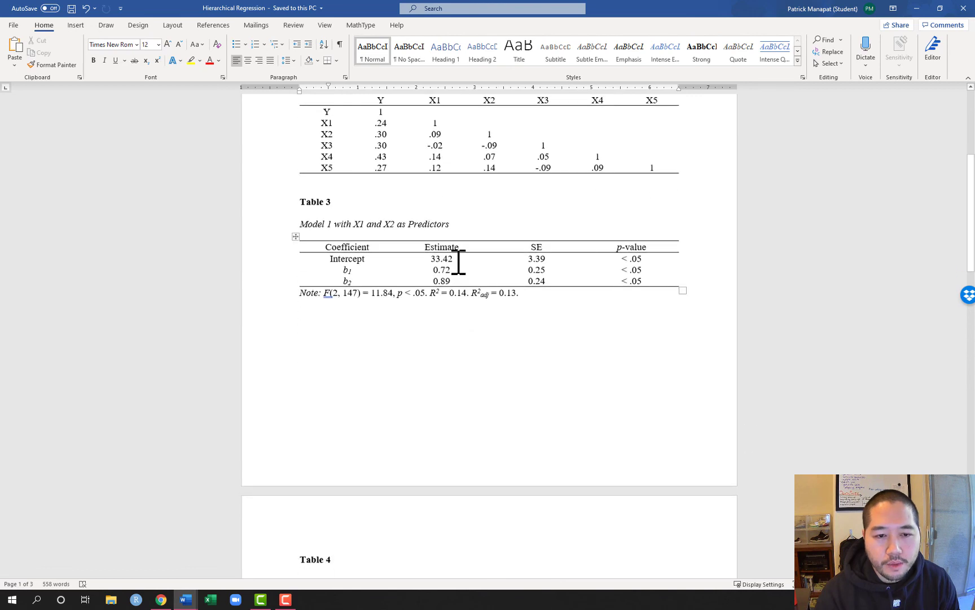
{"action": "scroll", "coordinate": [572, 451], "scroll_direction": "down", "scroll_amount": 10}
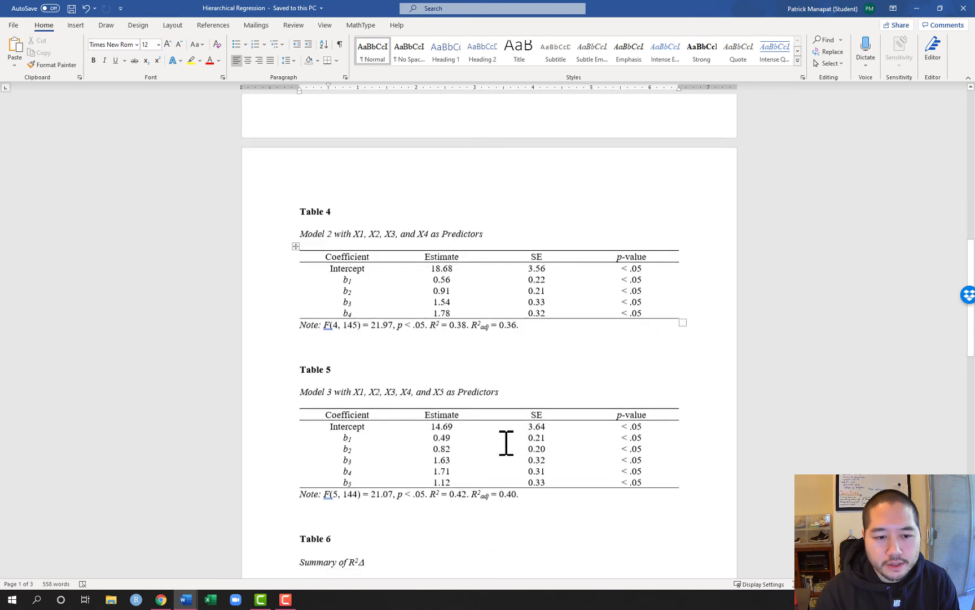
{"action": "scroll", "coordinate": [557, 454], "scroll_direction": "down", "scroll_amount": 7}
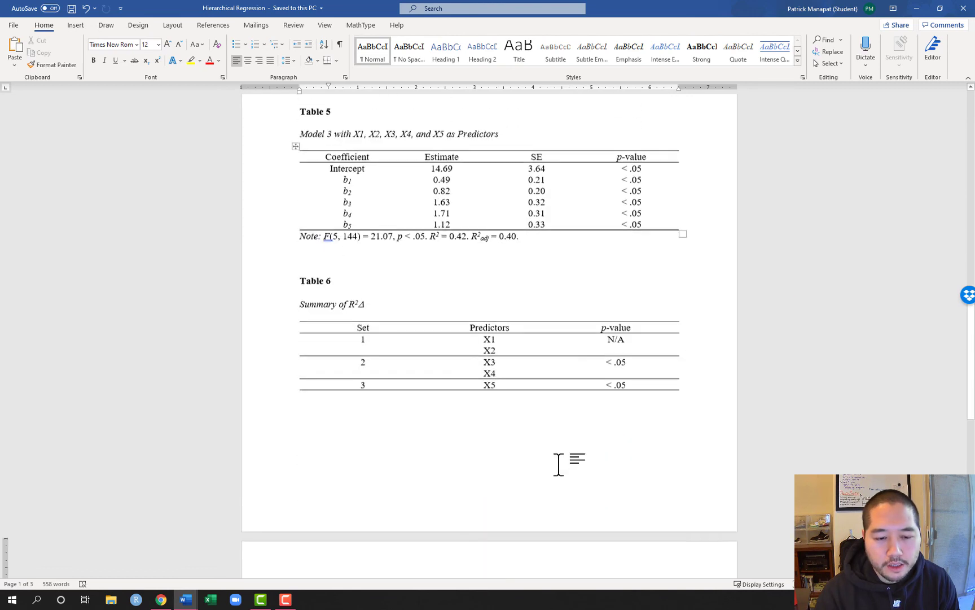
{"action": "scroll", "coordinate": [558, 464], "scroll_direction": "down", "scroll_amount": 3}
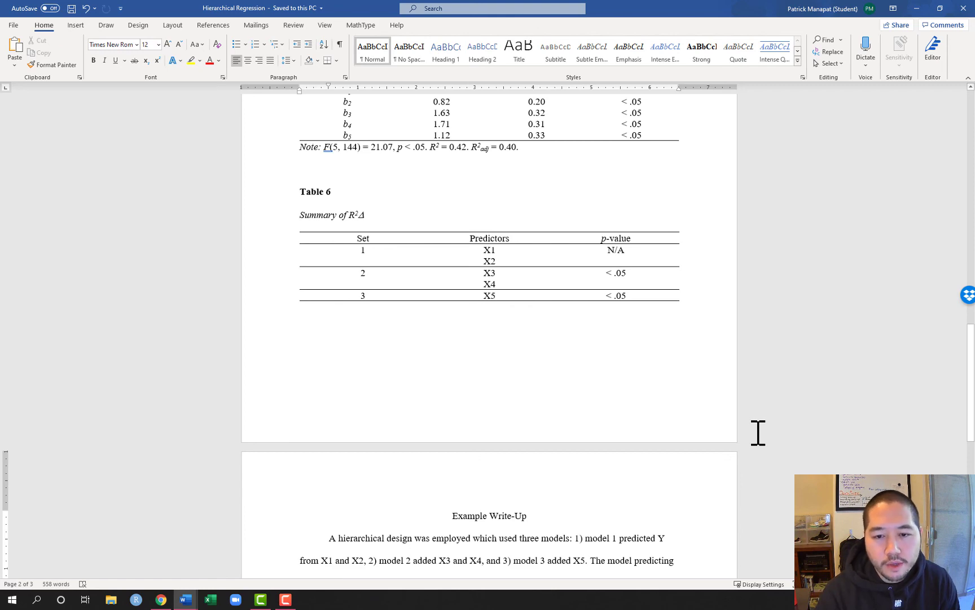
{"action": "scroll", "coordinate": [756, 434], "scroll_direction": "down", "scroll_amount": 10}
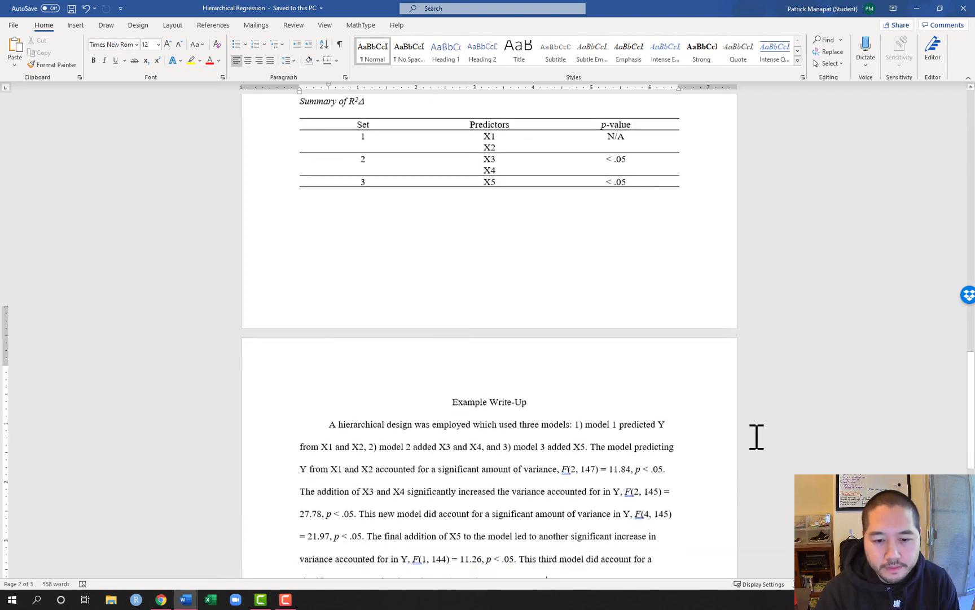
{"action": "scroll", "coordinate": [753, 439], "scroll_direction": "down", "scroll_amount": 4}
{"action": "scroll", "coordinate": [753, 439], "scroll_direction": "up", "scroll_amount": 1}
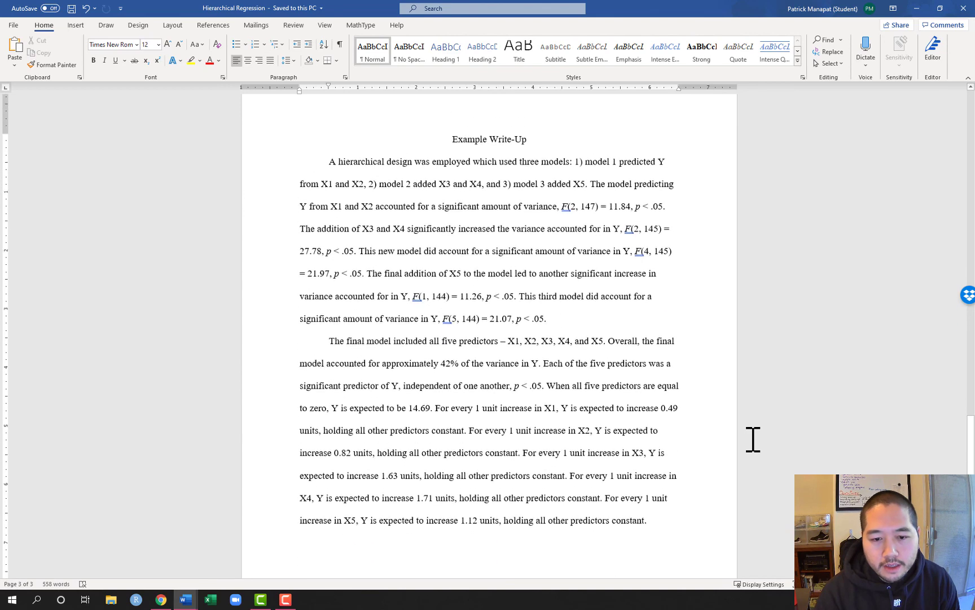